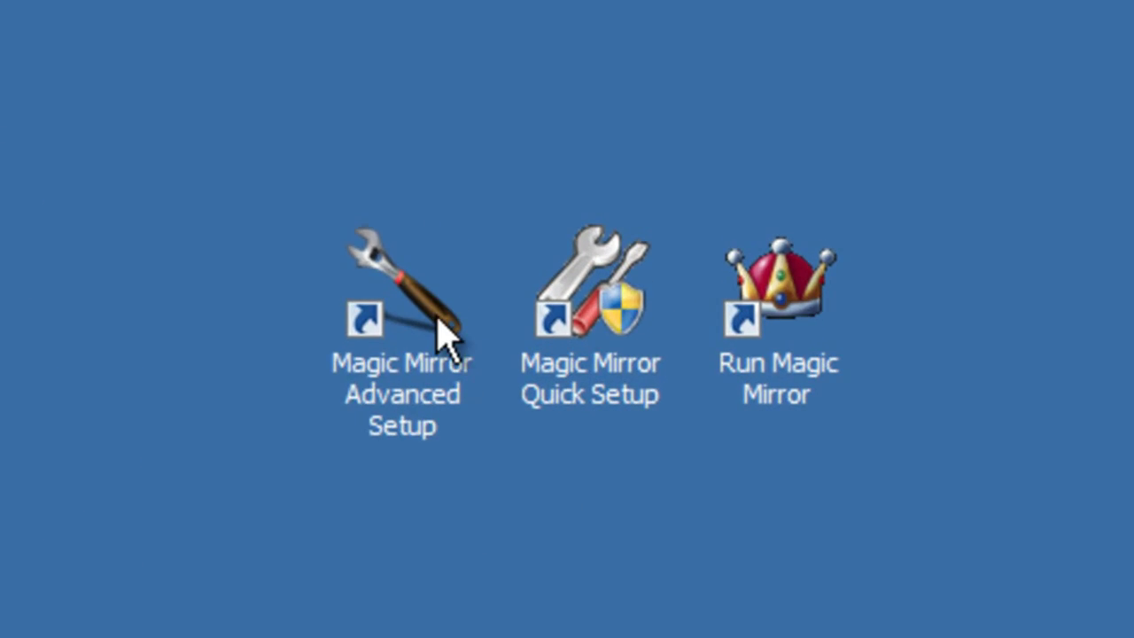
- Launch Magic Mirror Advanced Setup from the desktop, maximize it, and select the Registration Code box
double_click(447, 332)
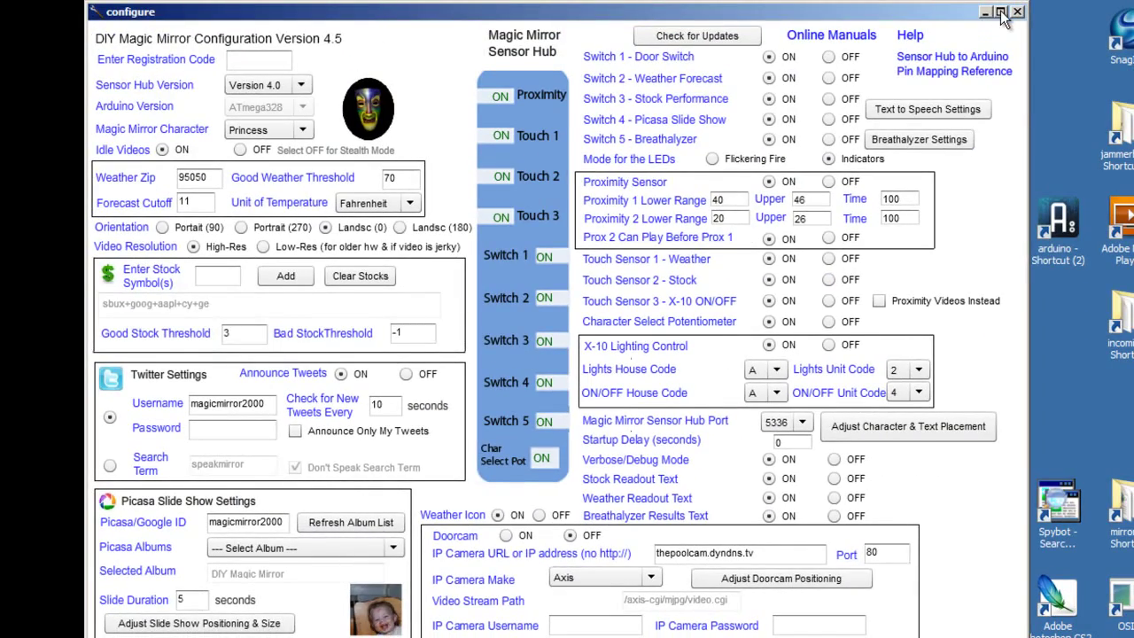
click(1002, 13)
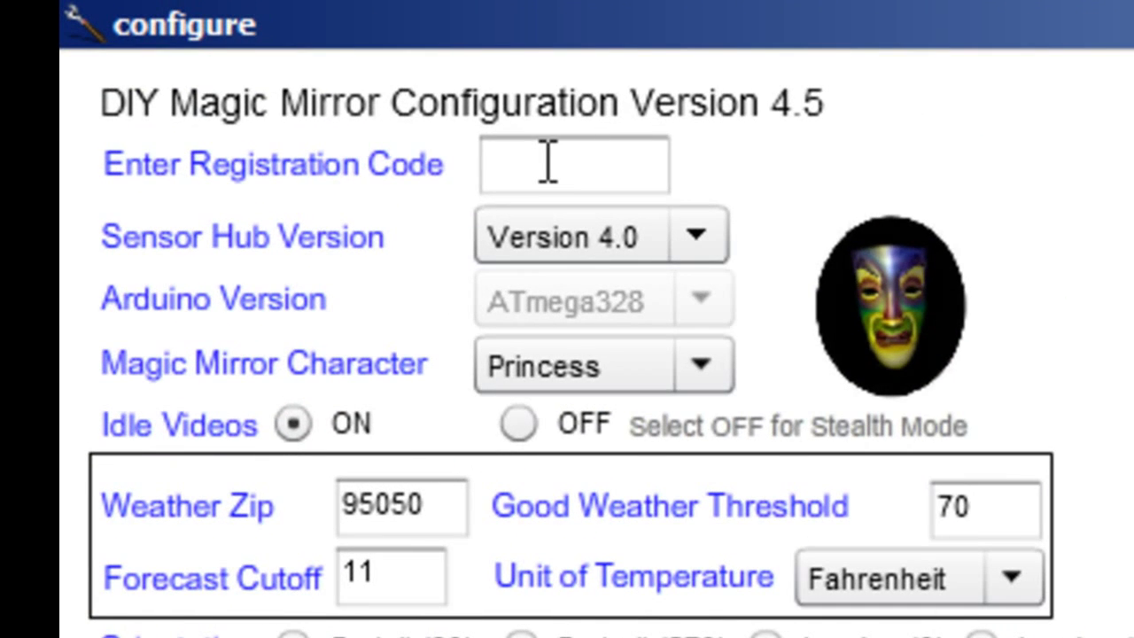
click(549, 162)
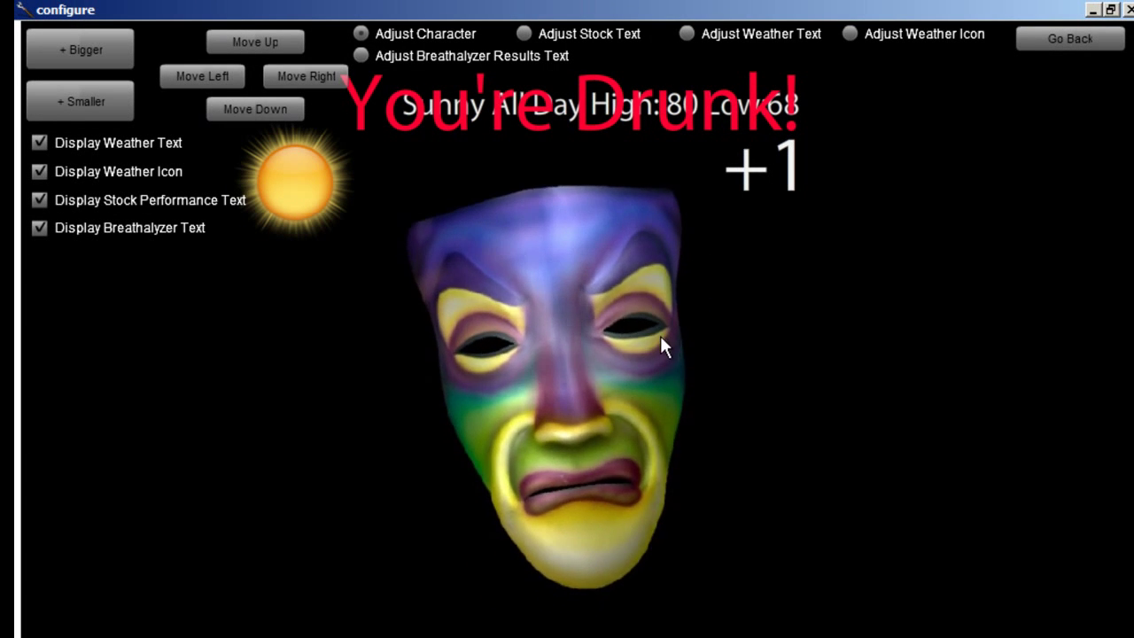
click(1058, 39)
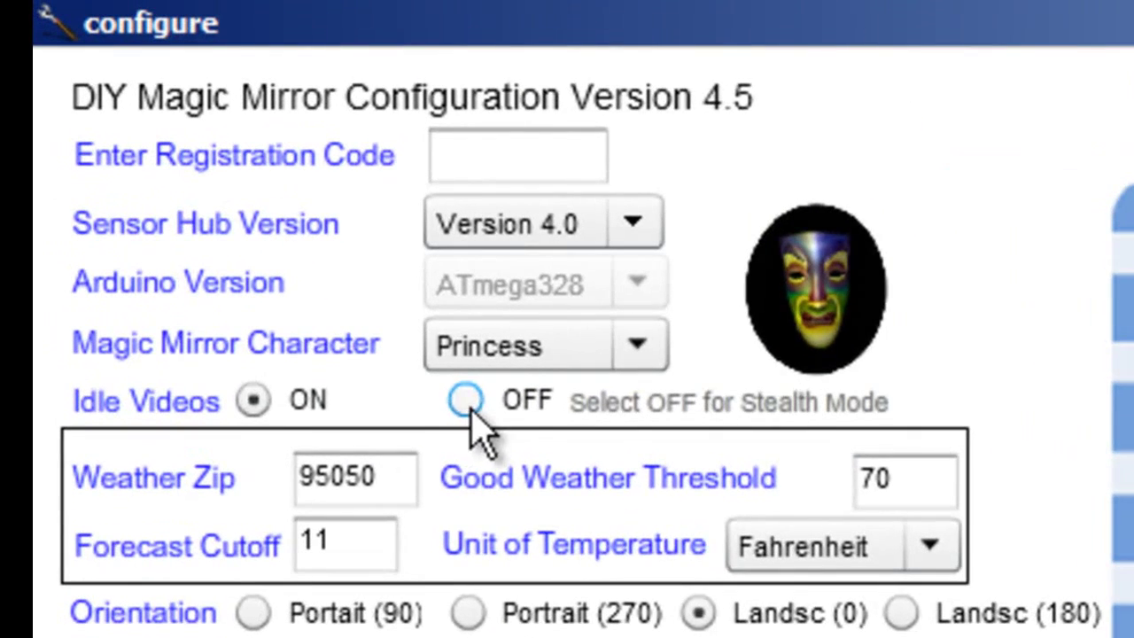
click(206, 178)
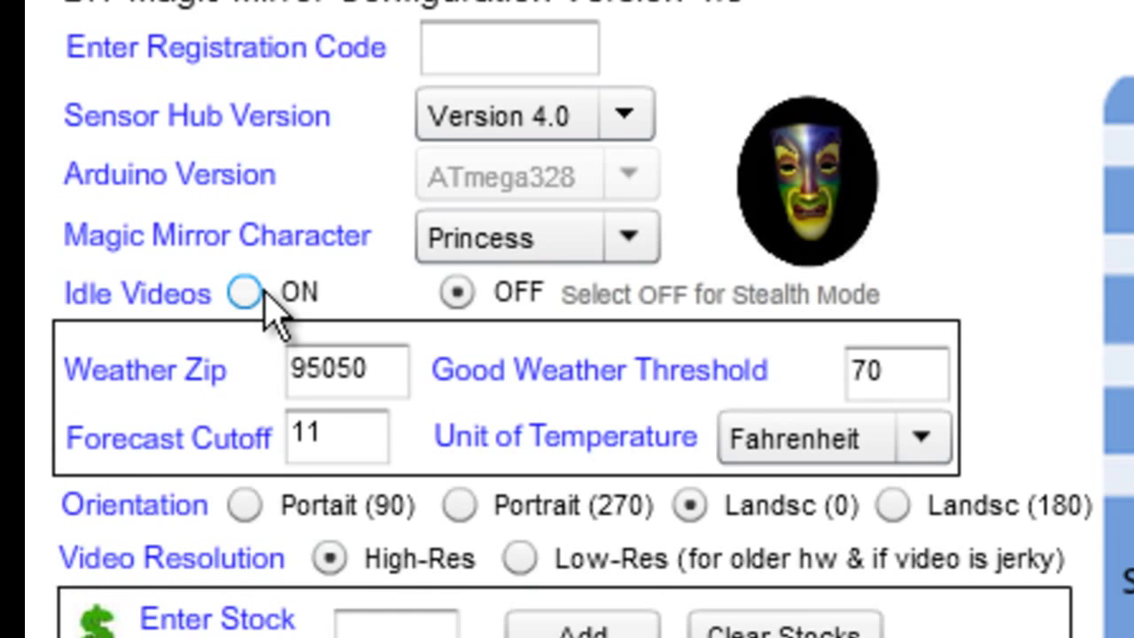
click(253, 401)
click(374, 204)
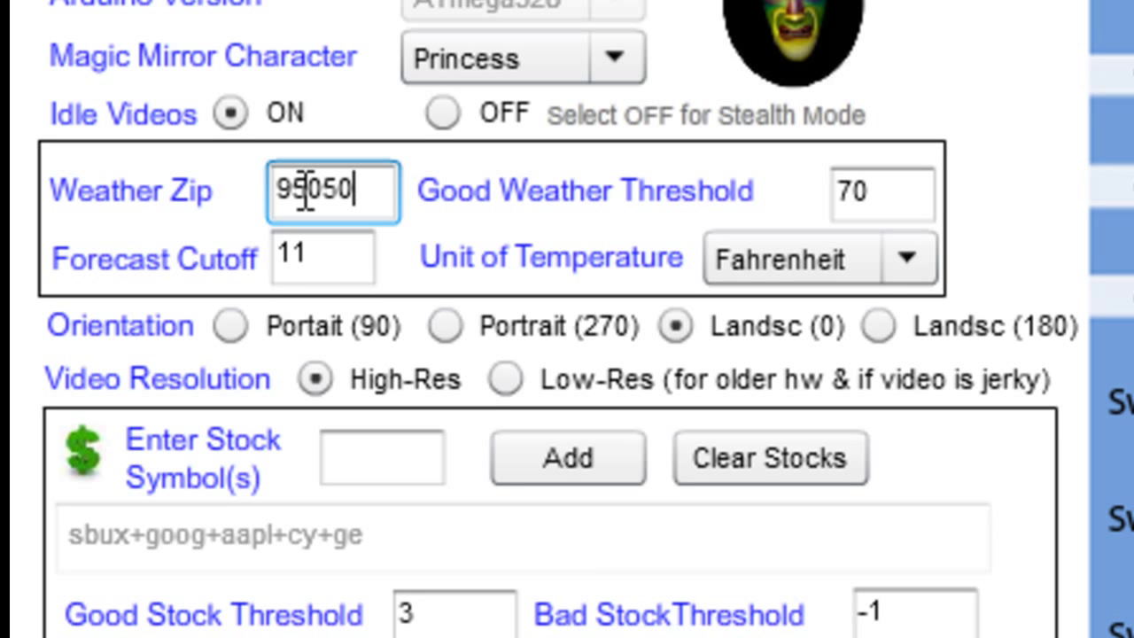
click(873, 184)
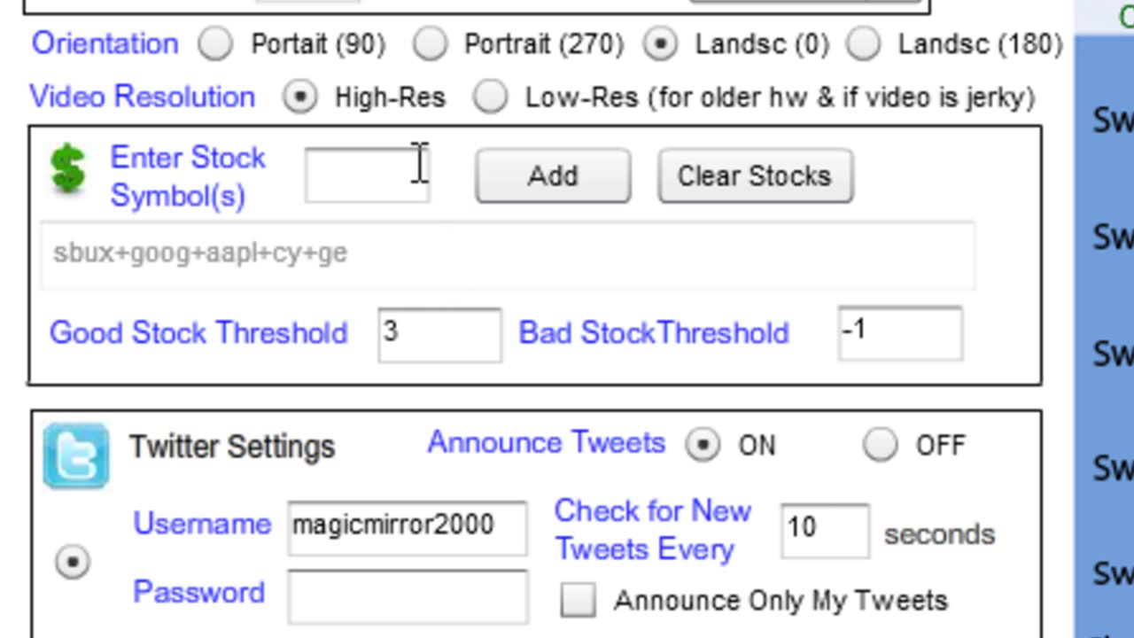
- Add yhoo as a stock symbol, leaving the Good and Bad Stock Thresholds at 3 and -1
click(361, 182)
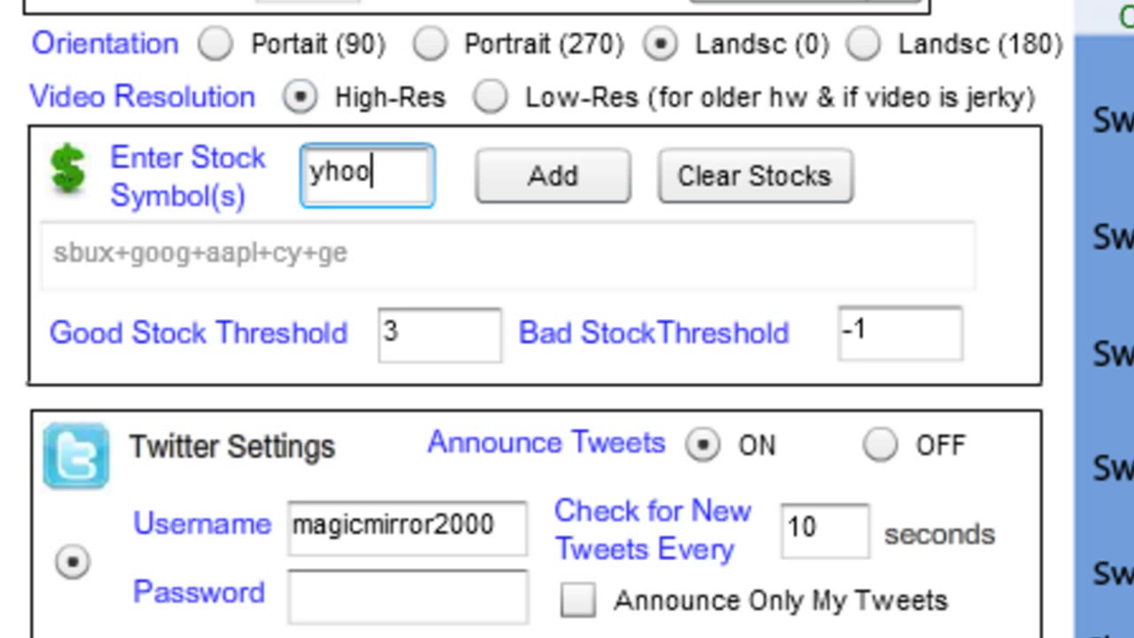
click(603, 197)
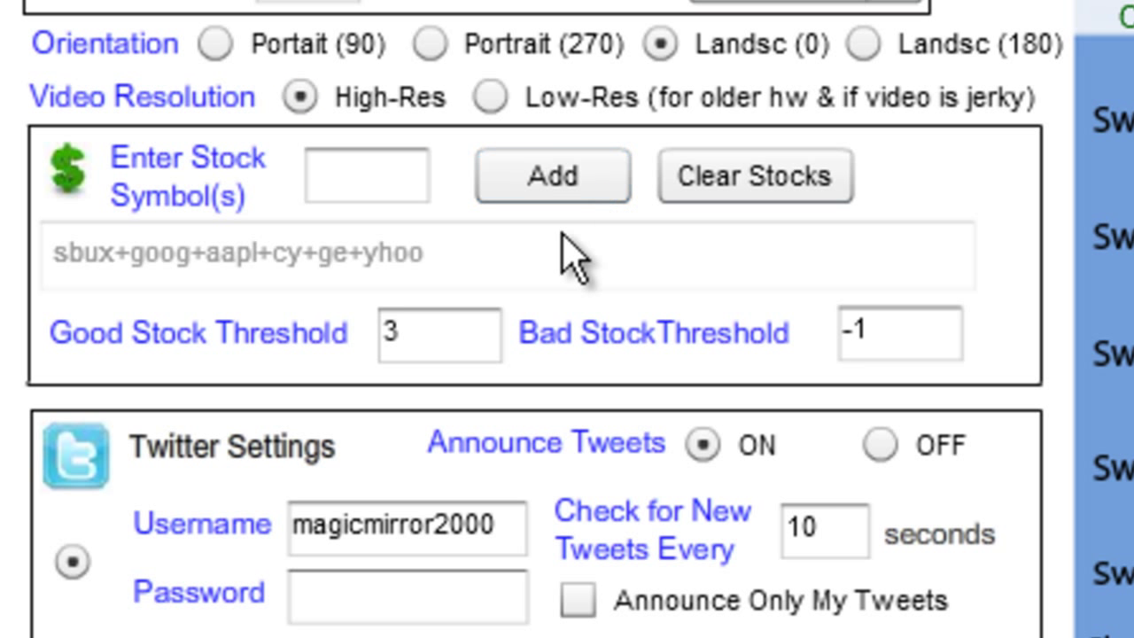
click(446, 336)
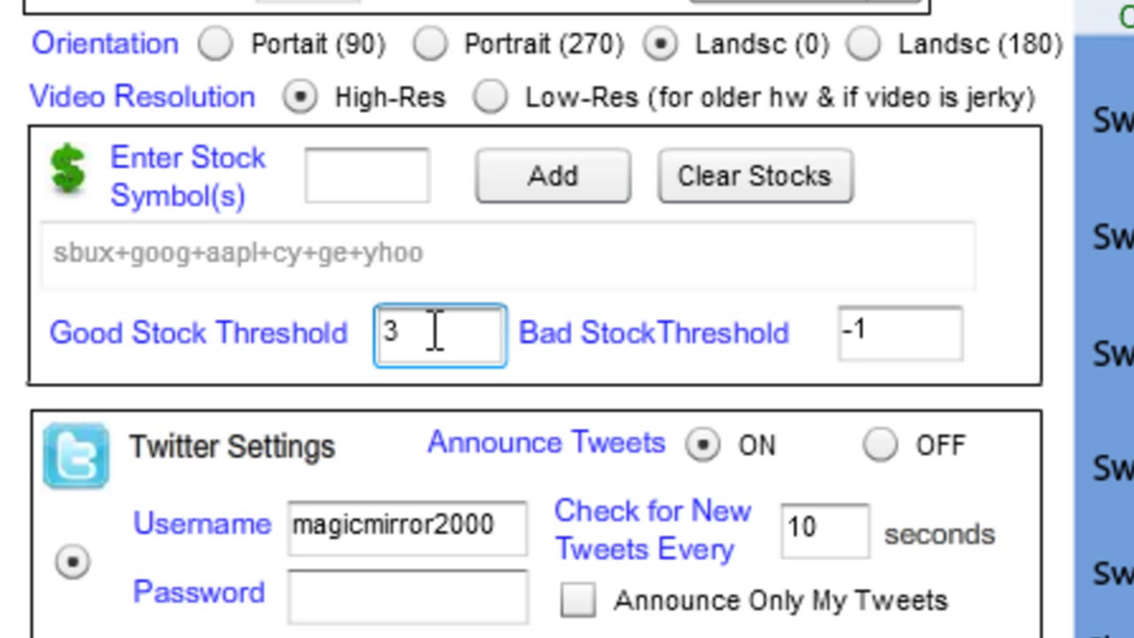
click(913, 336)
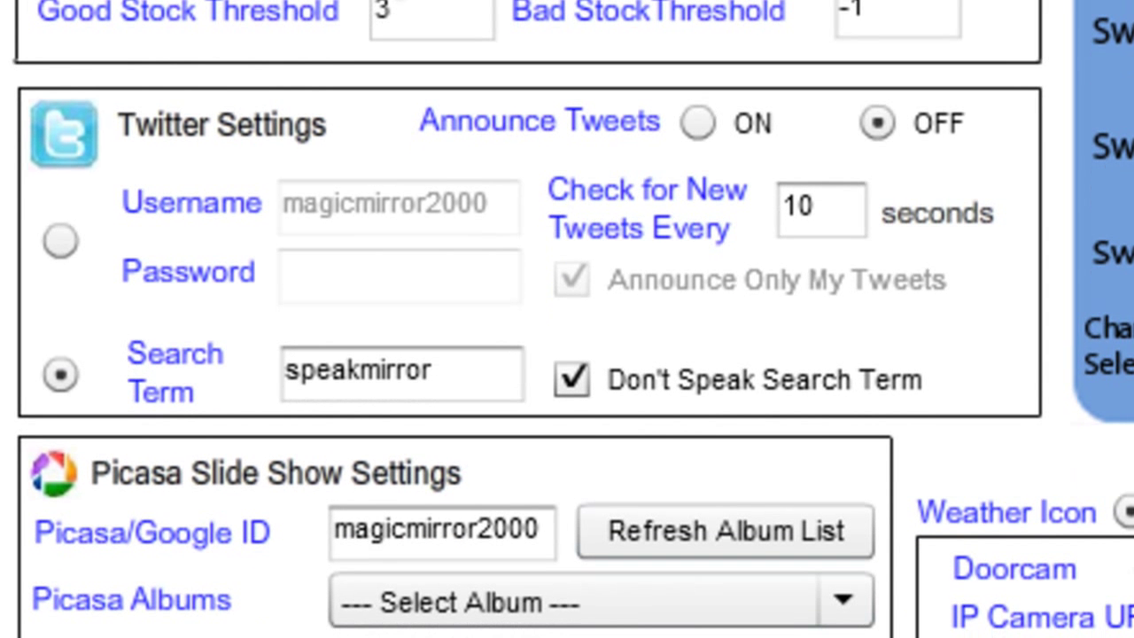
- Turn Announce Tweets on, follow the account Username, and keep Announce Only My Tweets enabled
click(697, 133)
click(440, 373)
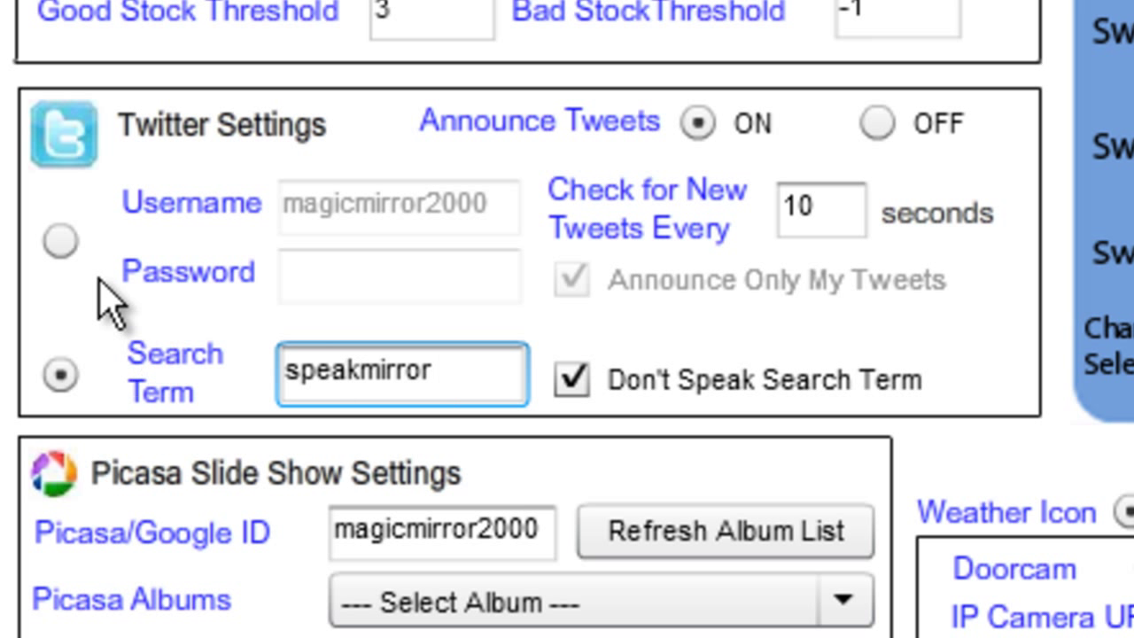
click(60, 241)
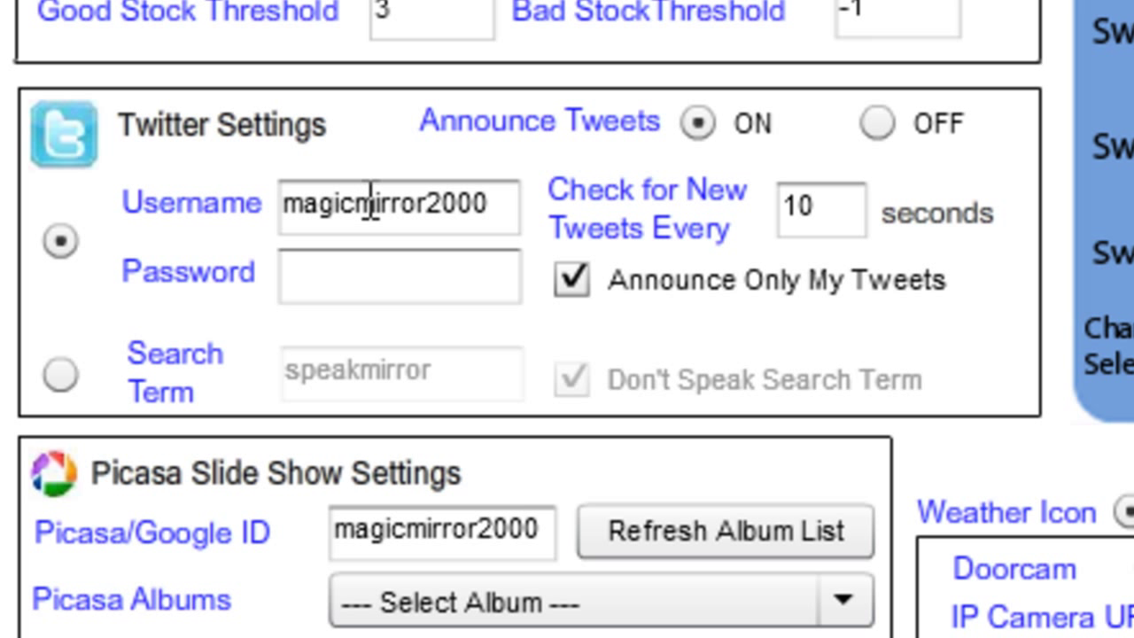
click(369, 276)
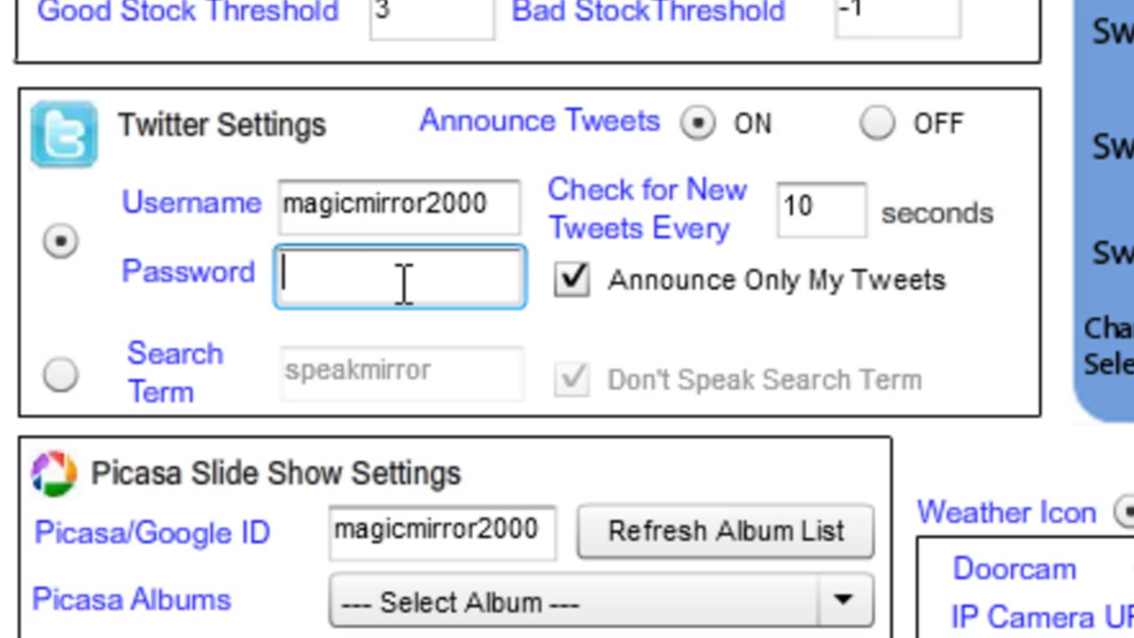
click(834, 208)
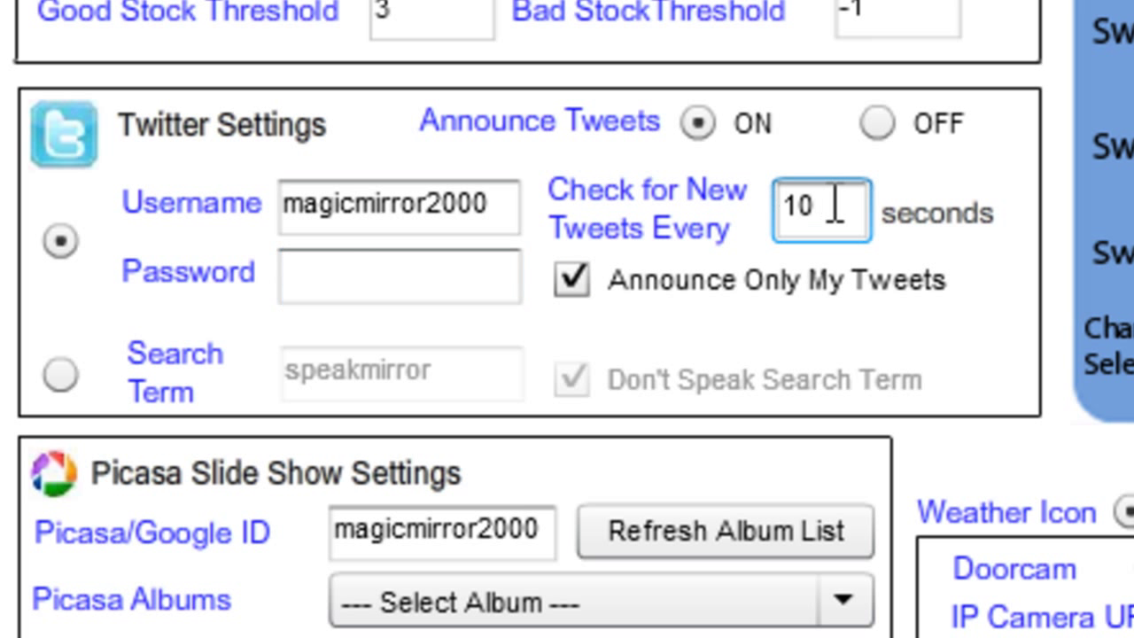
click(576, 291)
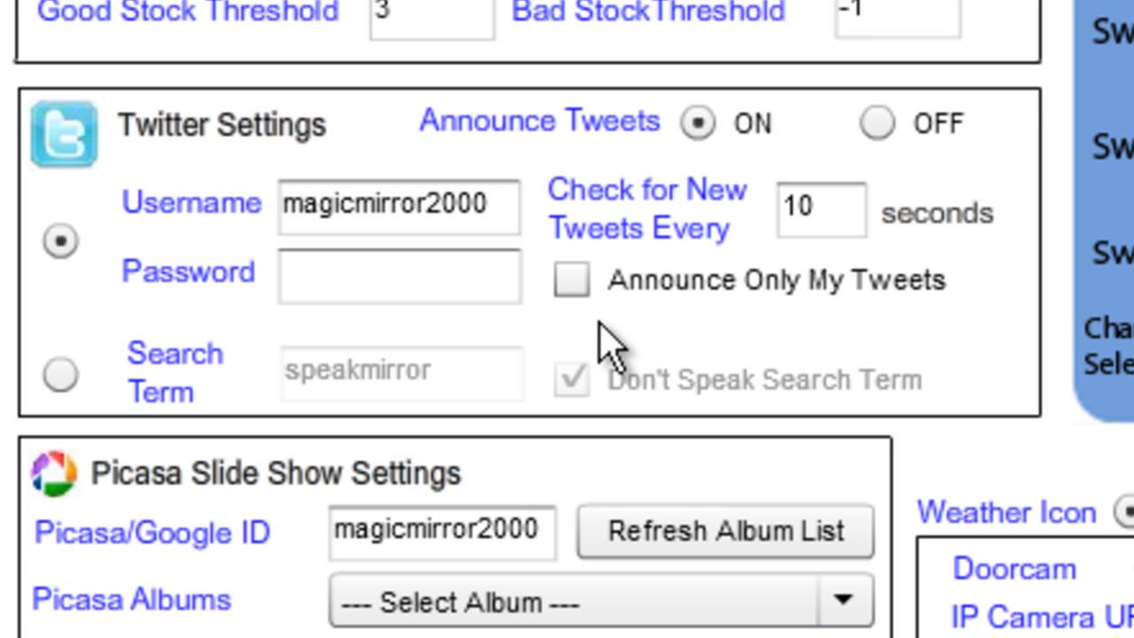
click(576, 291)
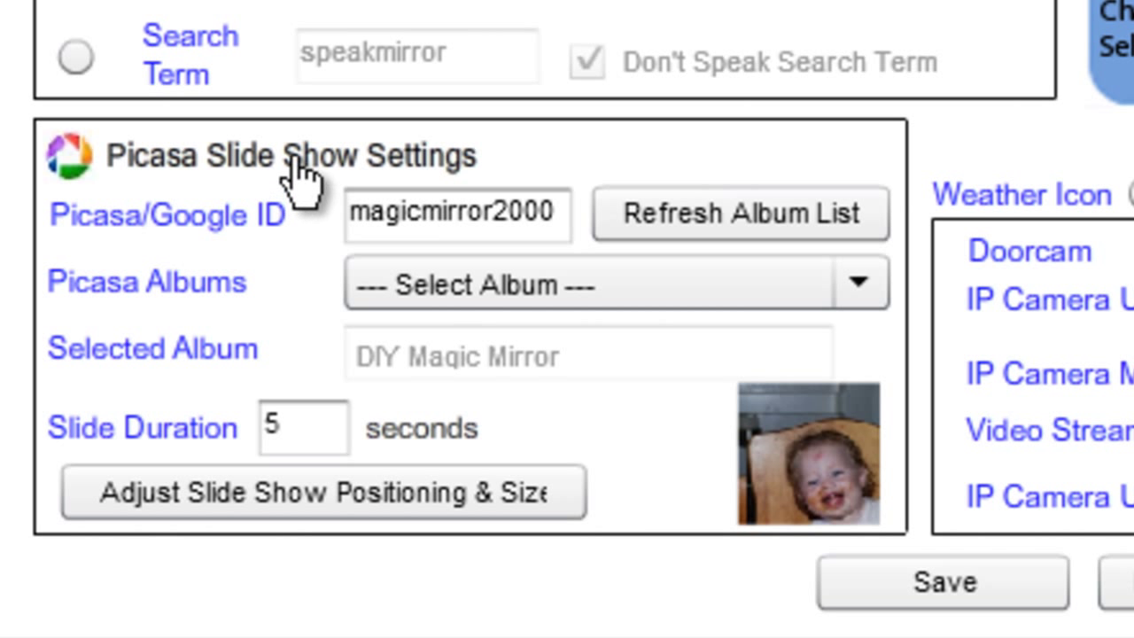
- Pick Sample Album #1 from the Picasa Albums list for the slide show
click(407, 205)
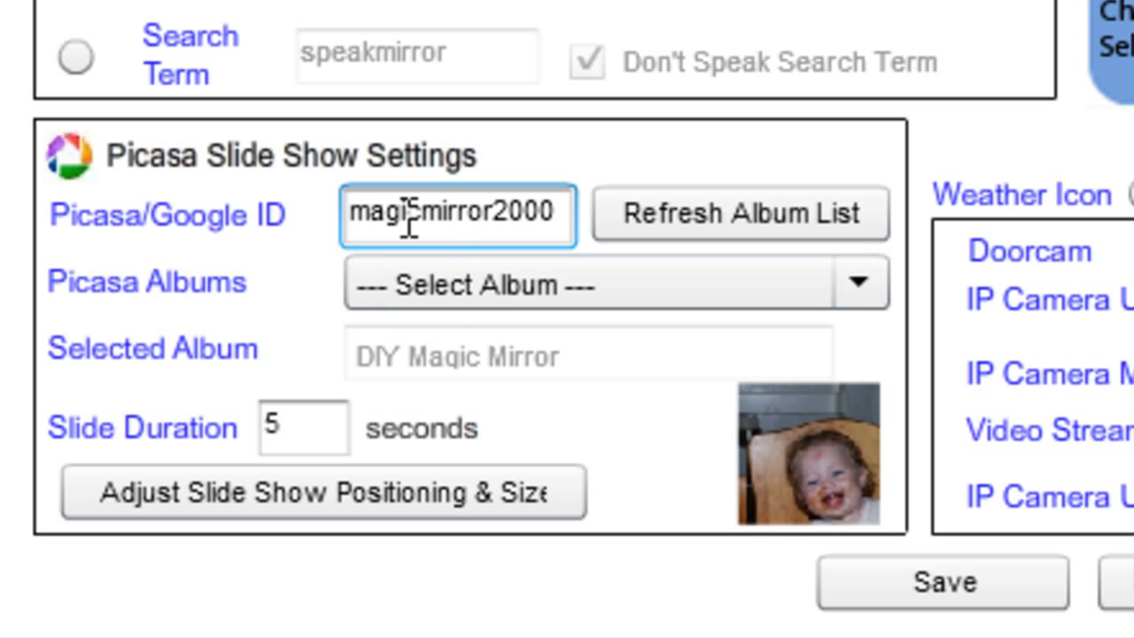
click(483, 286)
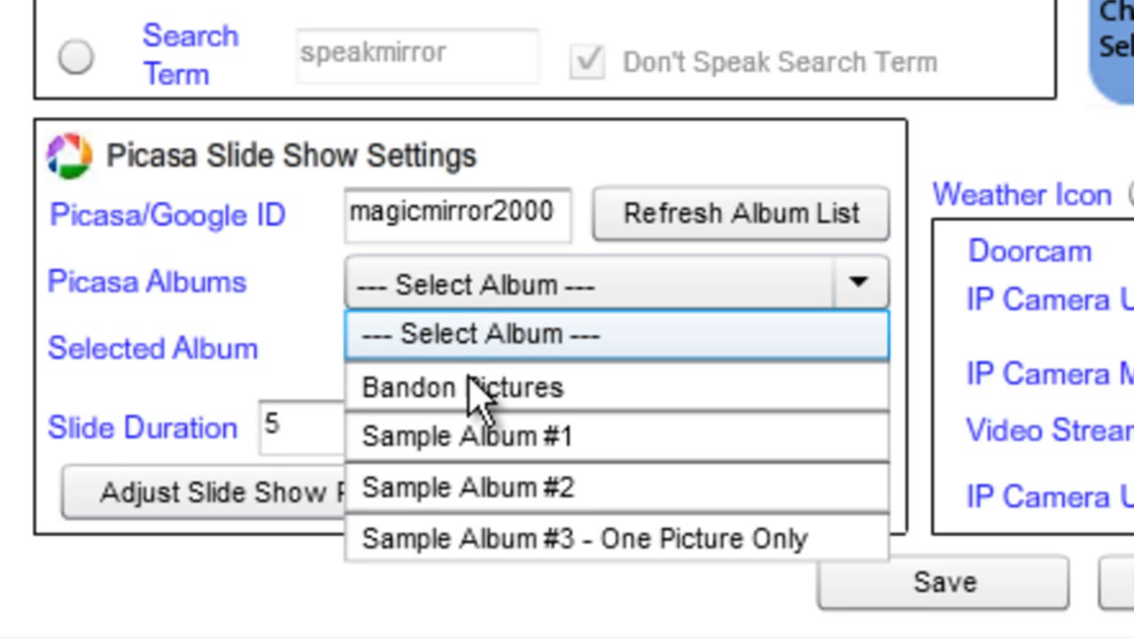
click(467, 434)
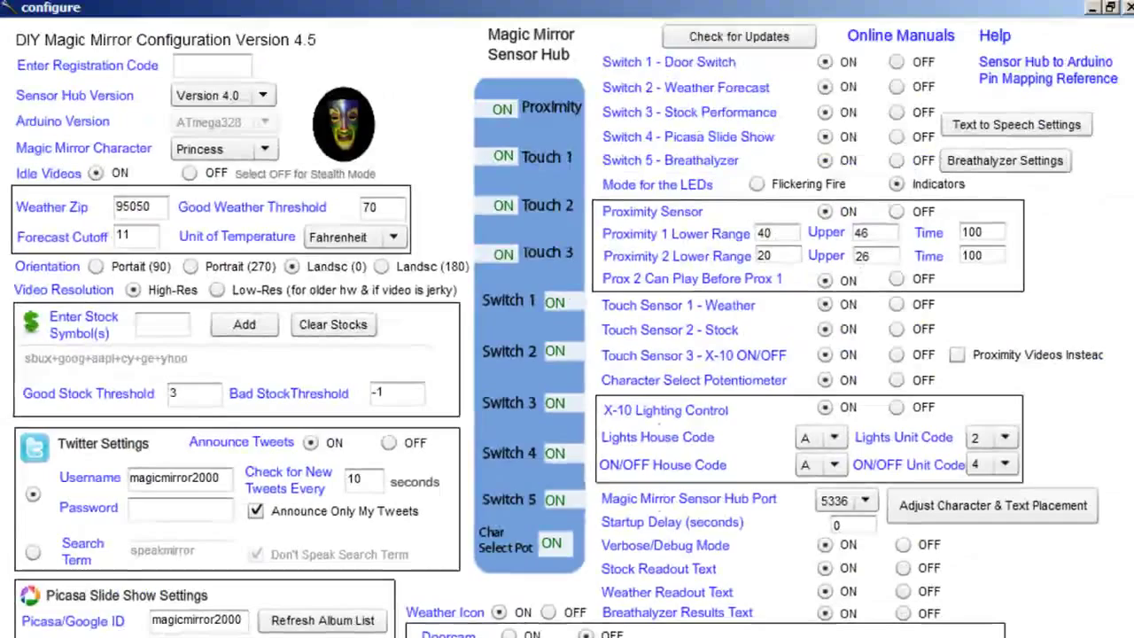
- Make the slide-show photo smaller, nudge it up, down and left, then go back
click(390, 503)
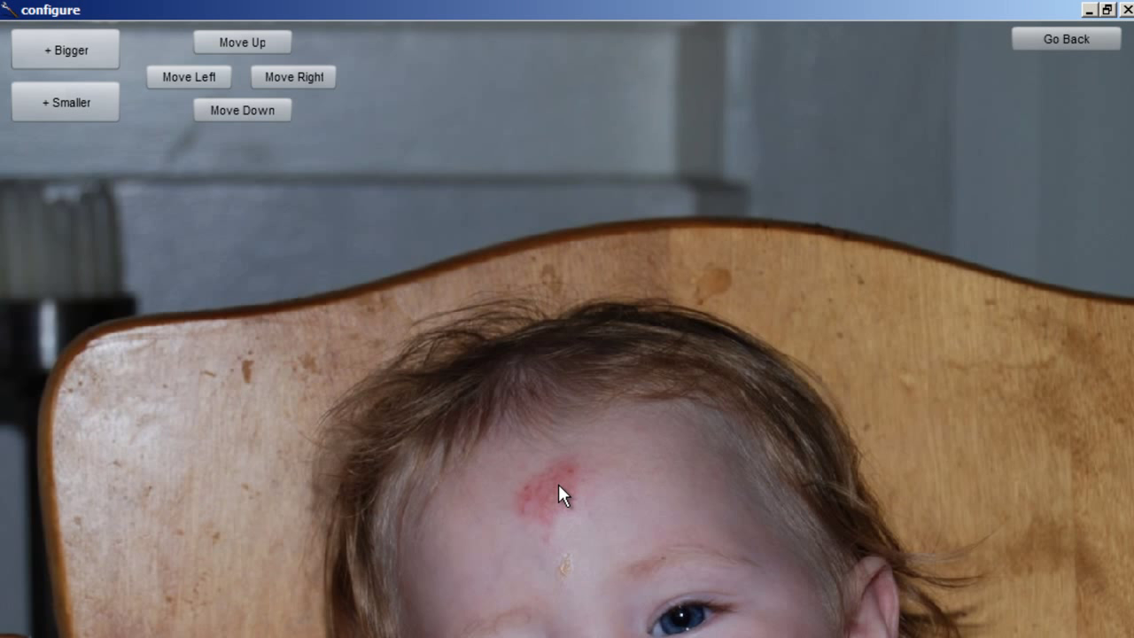
click(73, 99)
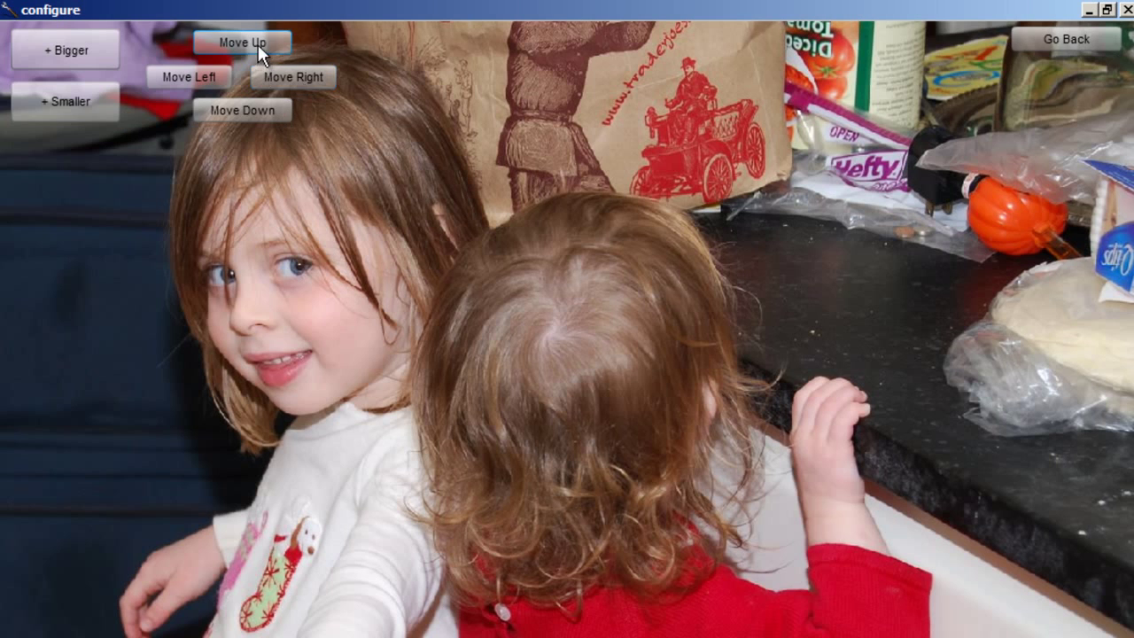
click(258, 44)
click(259, 118)
click(214, 86)
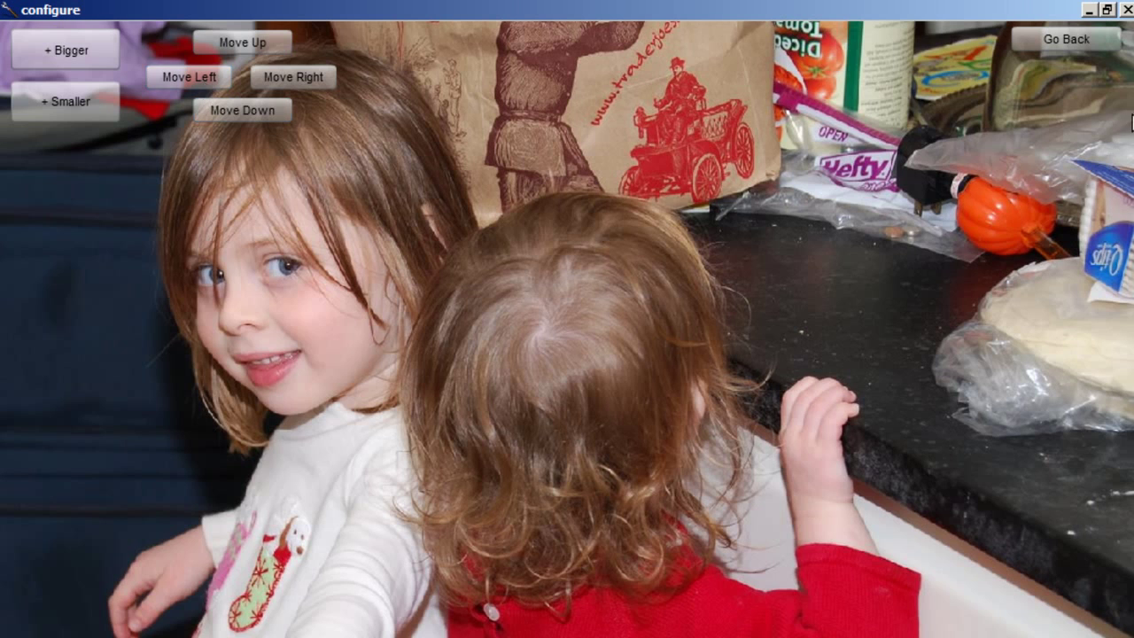
click(1050, 40)
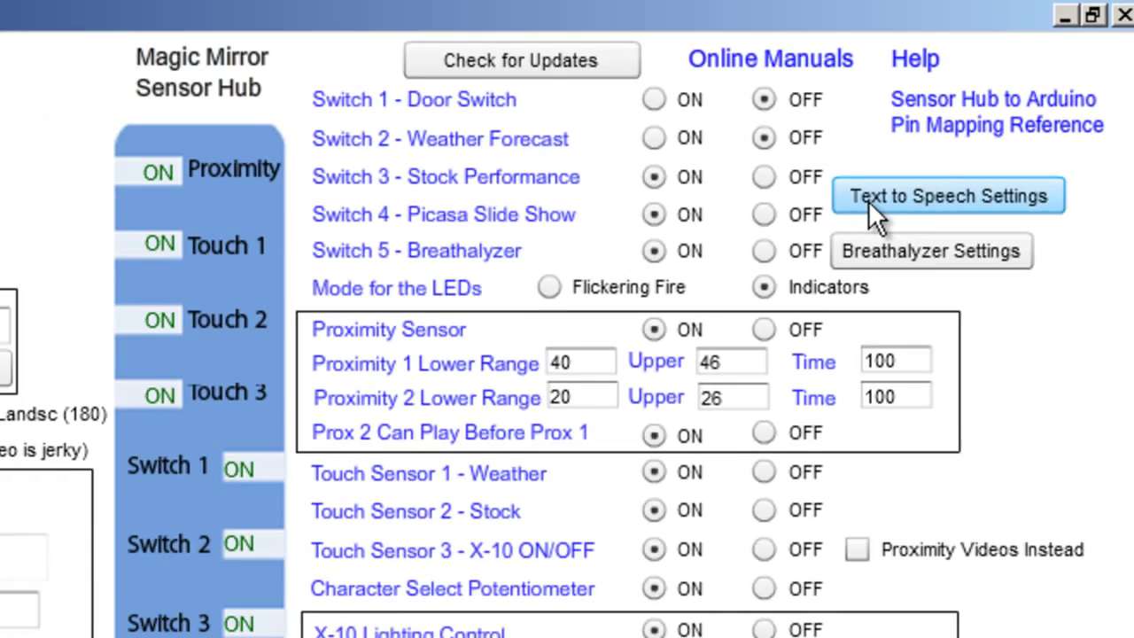
- Show the Text to Speech Settings page with each event's spoken response
click(753, 270)
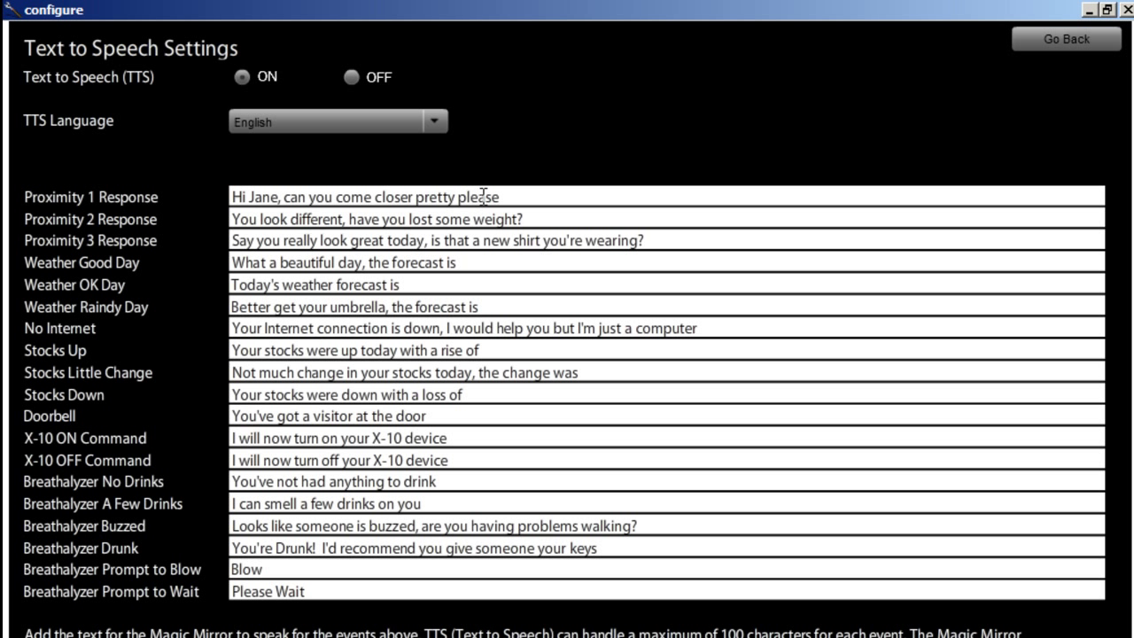
- Go back from Text to Speech Settings to the main configuration form
click(1057, 44)
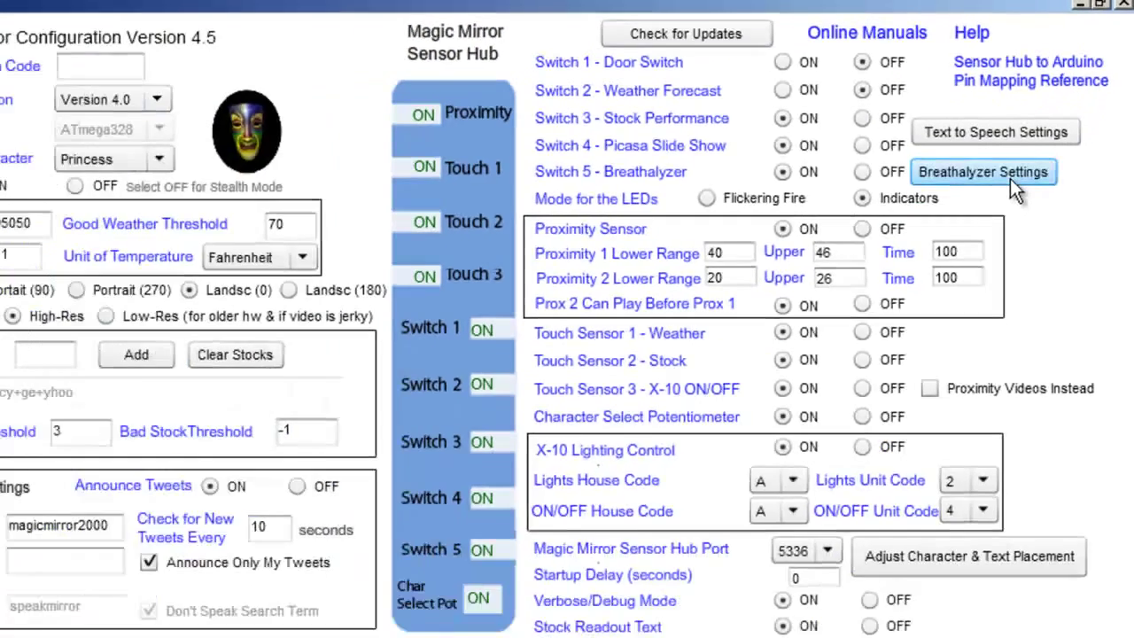
click(926, 304)
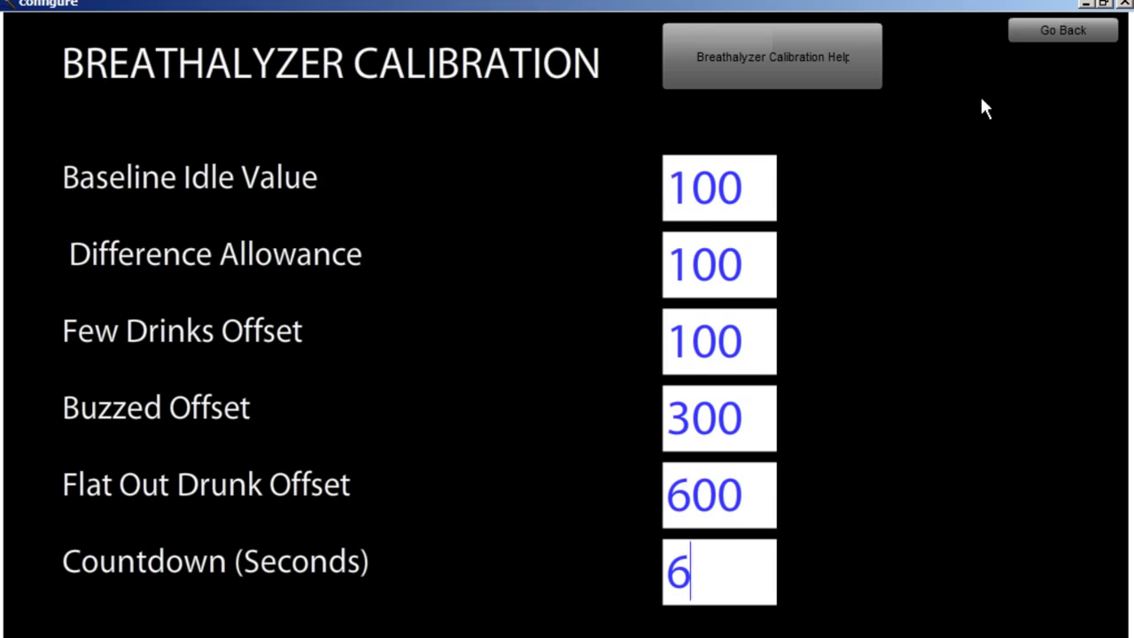
click(1064, 30)
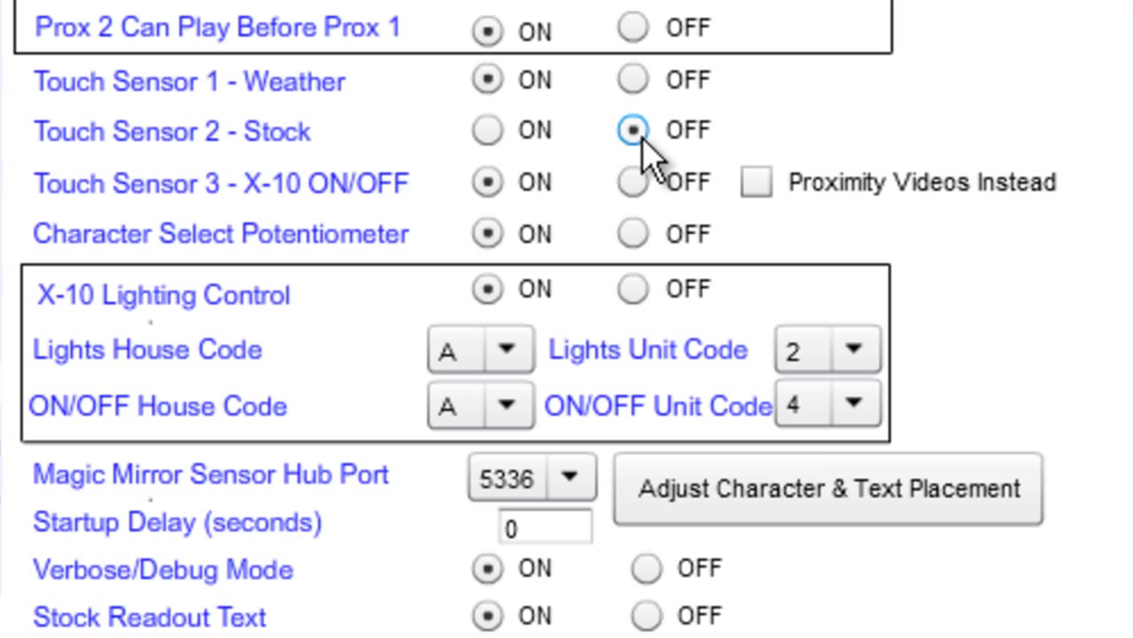
- Re-enable Touch Sensor 2, toggle X-10 Lighting Control, and set lights House Code A, Unit Code 4
click(493, 133)
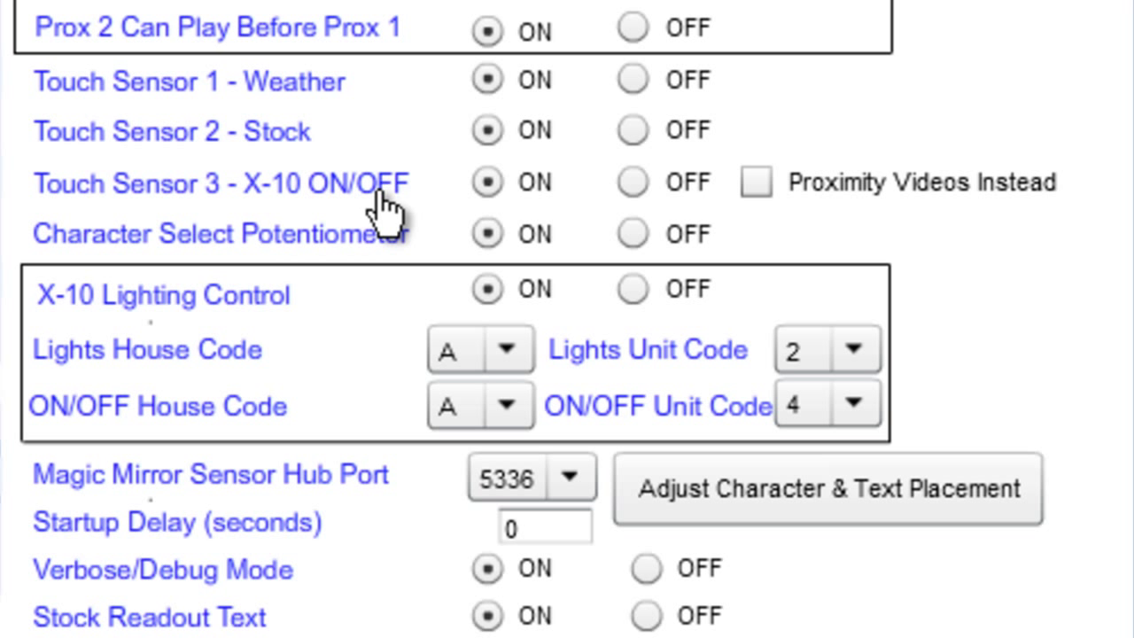
click(660, 296)
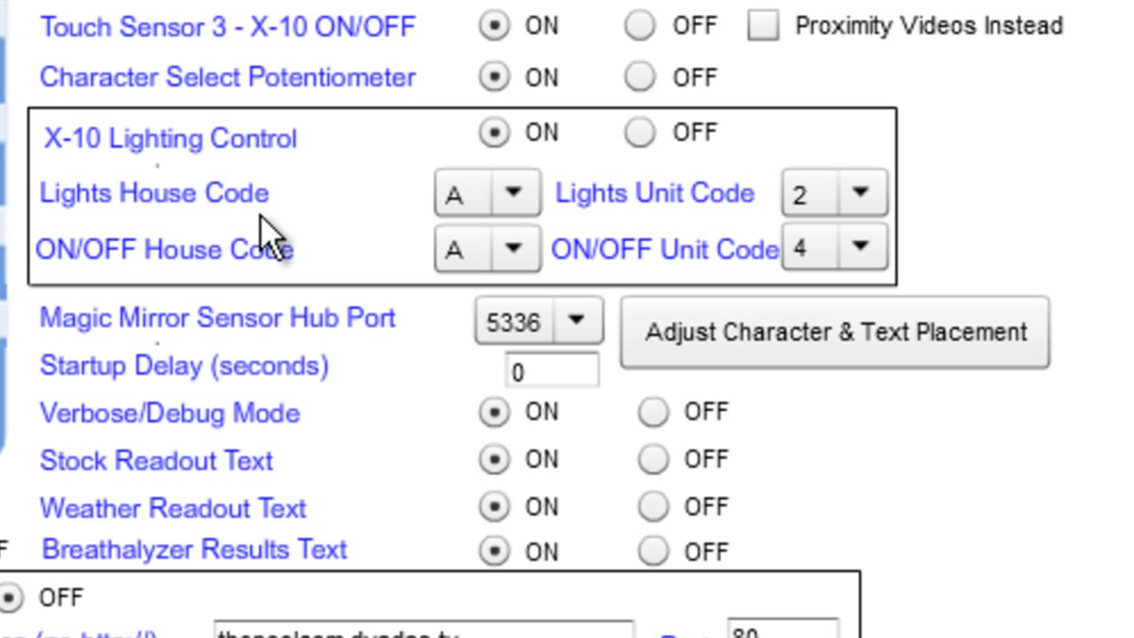
click(518, 195)
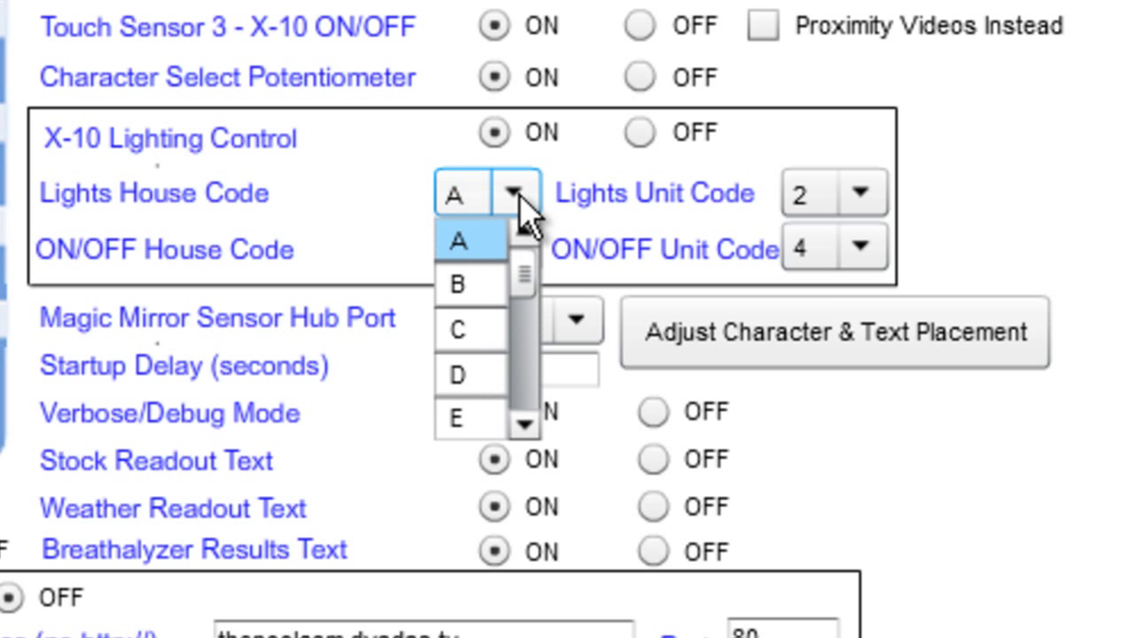
click(458, 243)
click(859, 197)
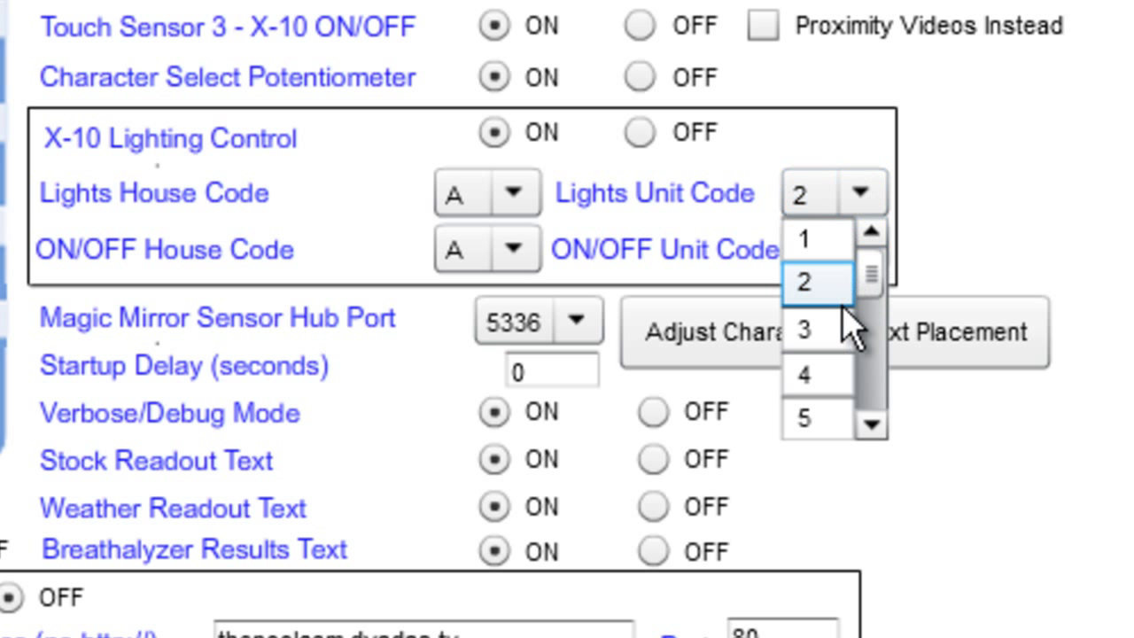
click(811, 376)
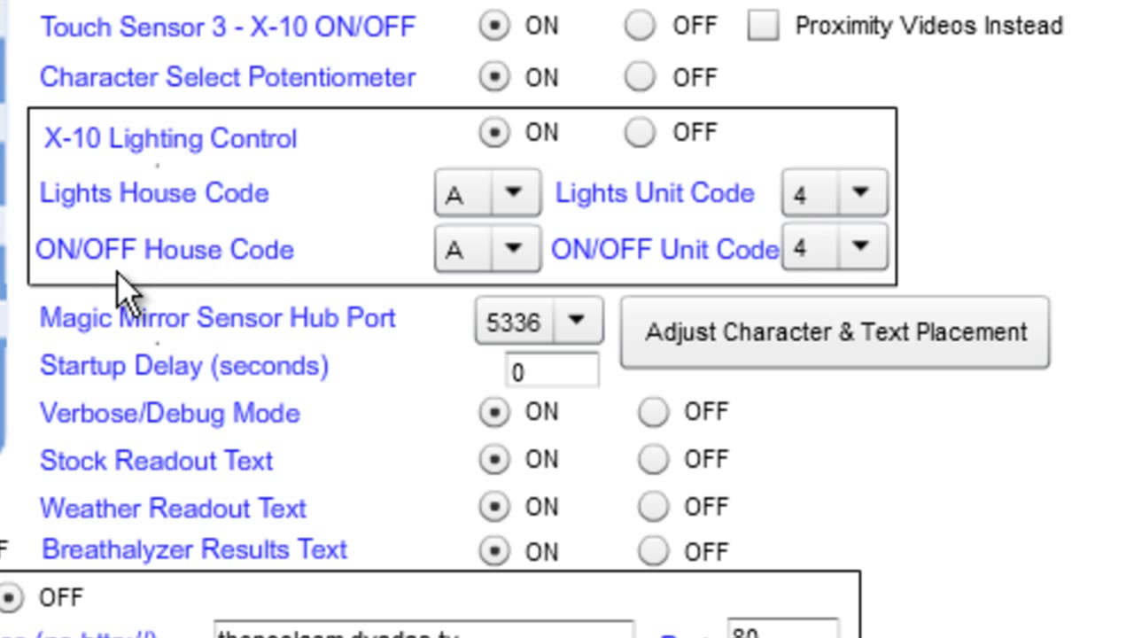
- Set the X-10 ON/OFF unit code to 6 and keep the sensor hub port at 5336
click(868, 255)
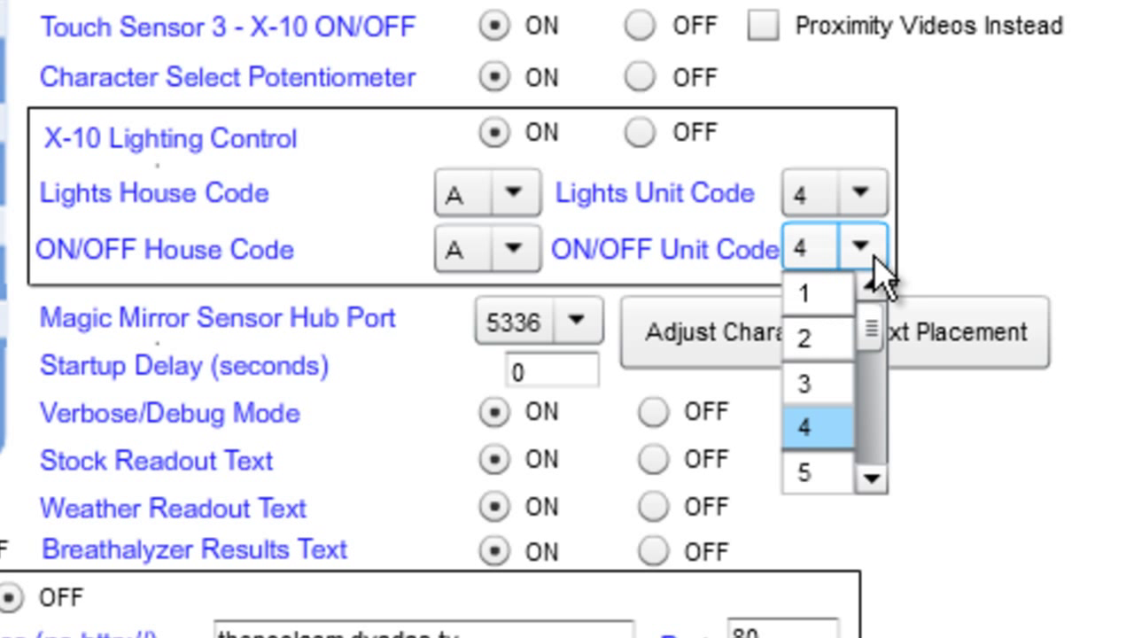
click(872, 479)
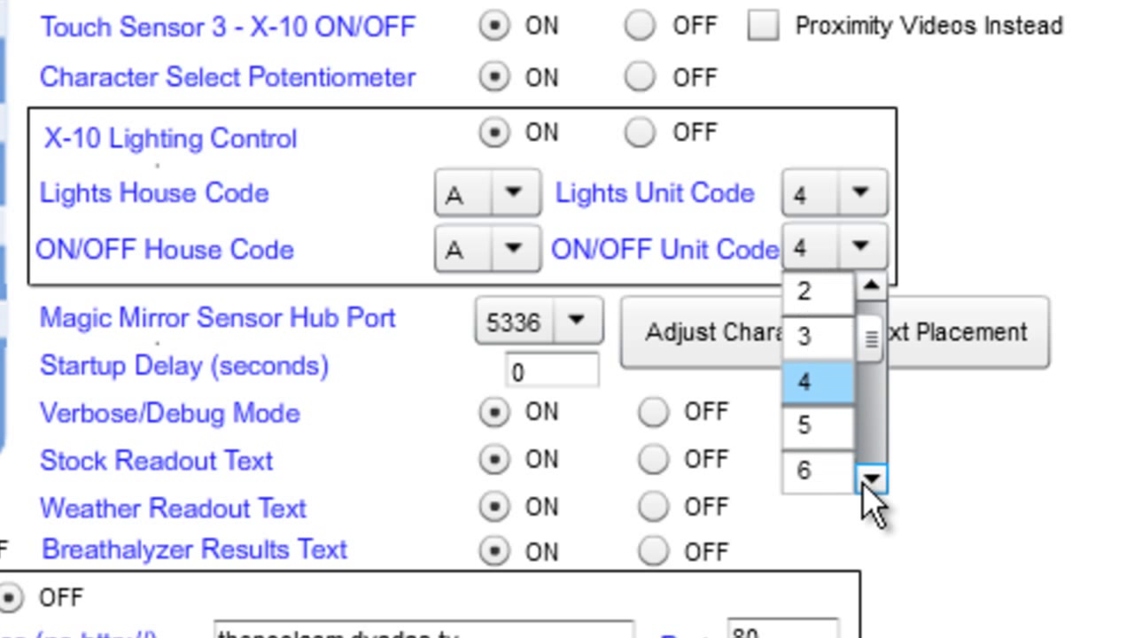
click(802, 478)
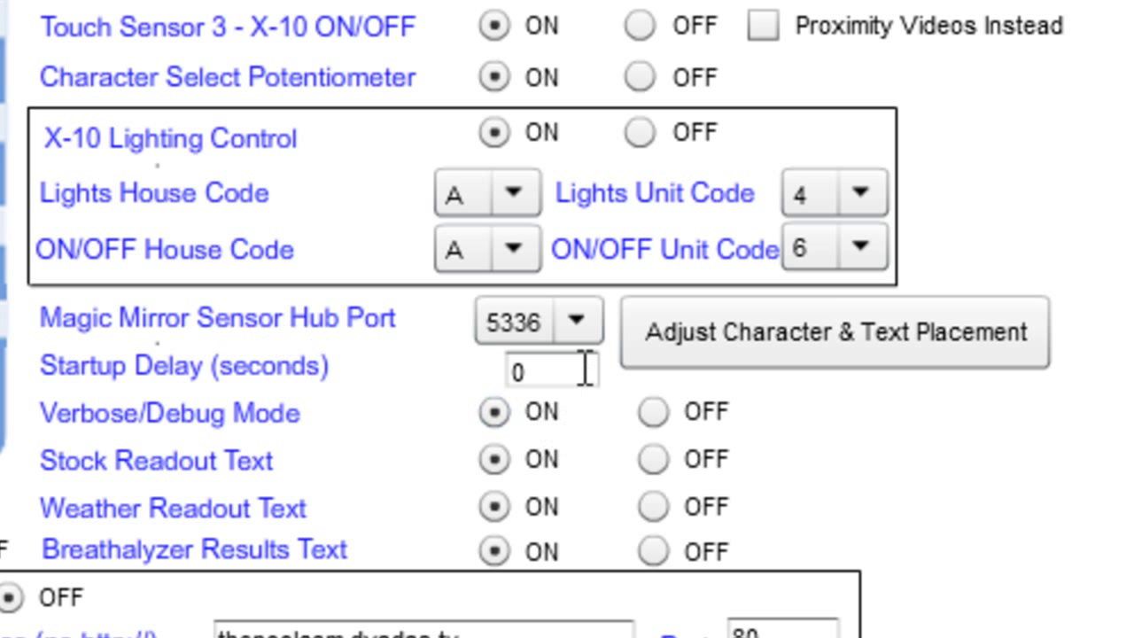
click(576, 323)
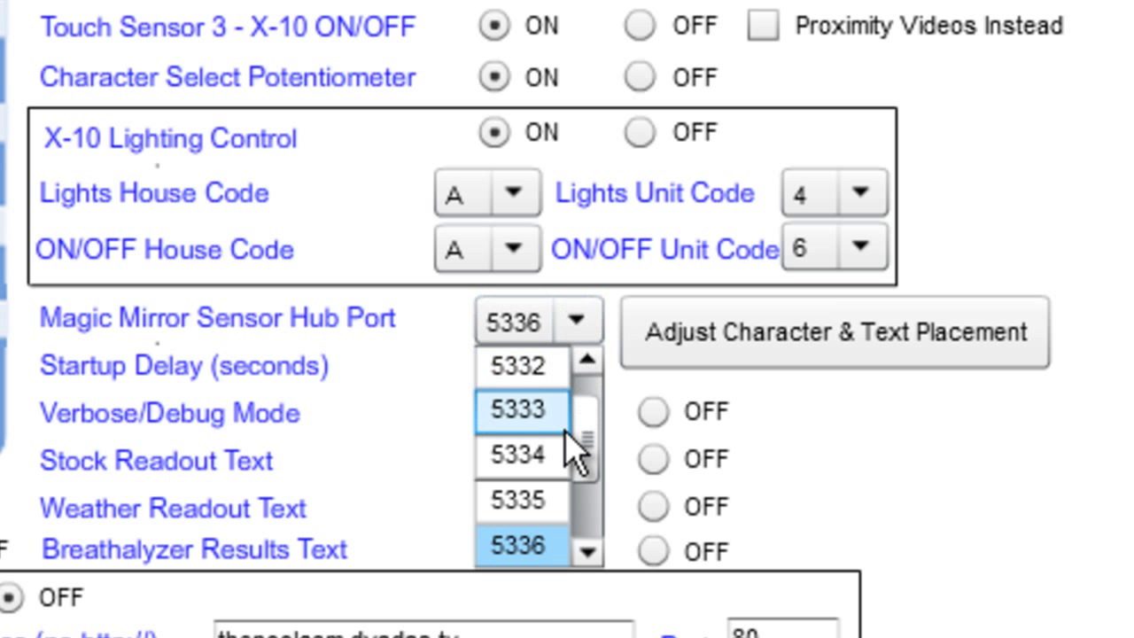
drag(587, 455, 595, 501)
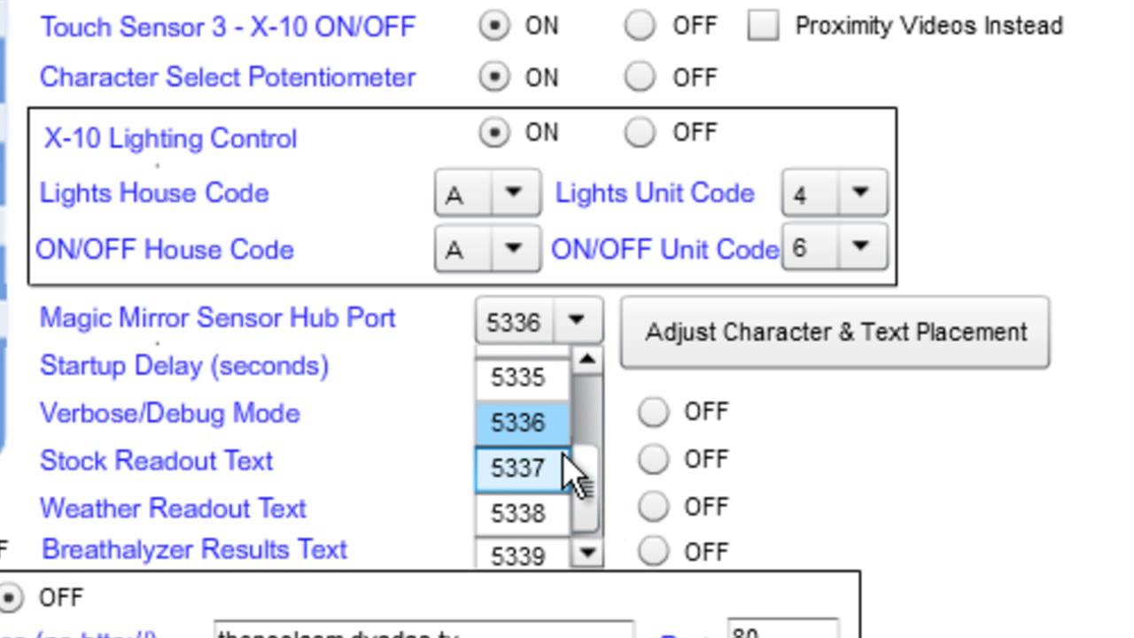
click(532, 424)
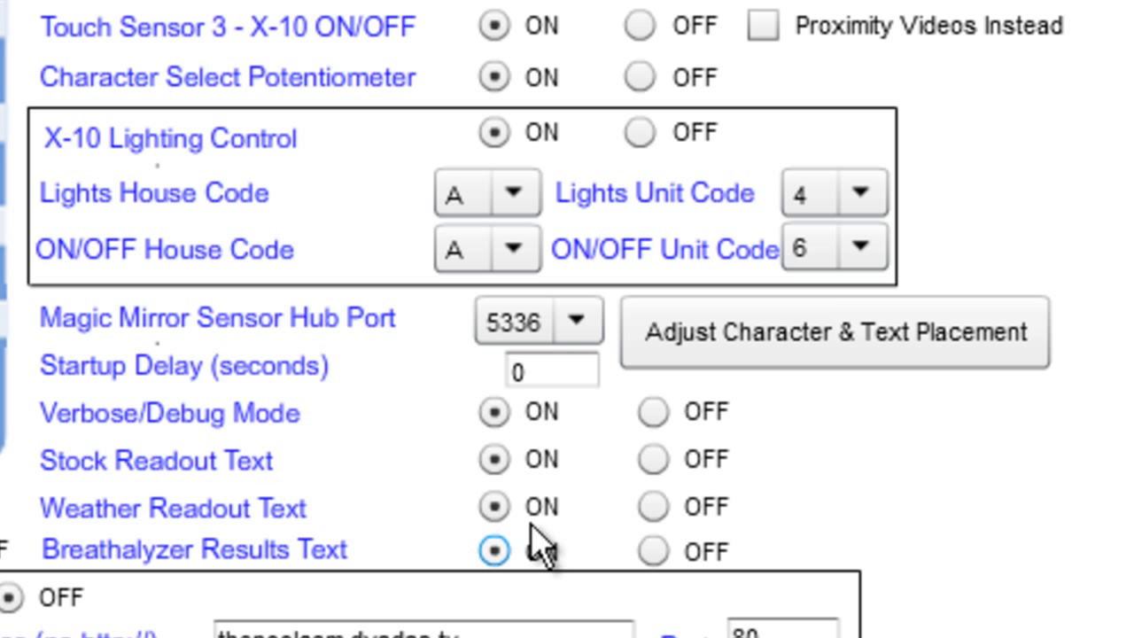
click(653, 414)
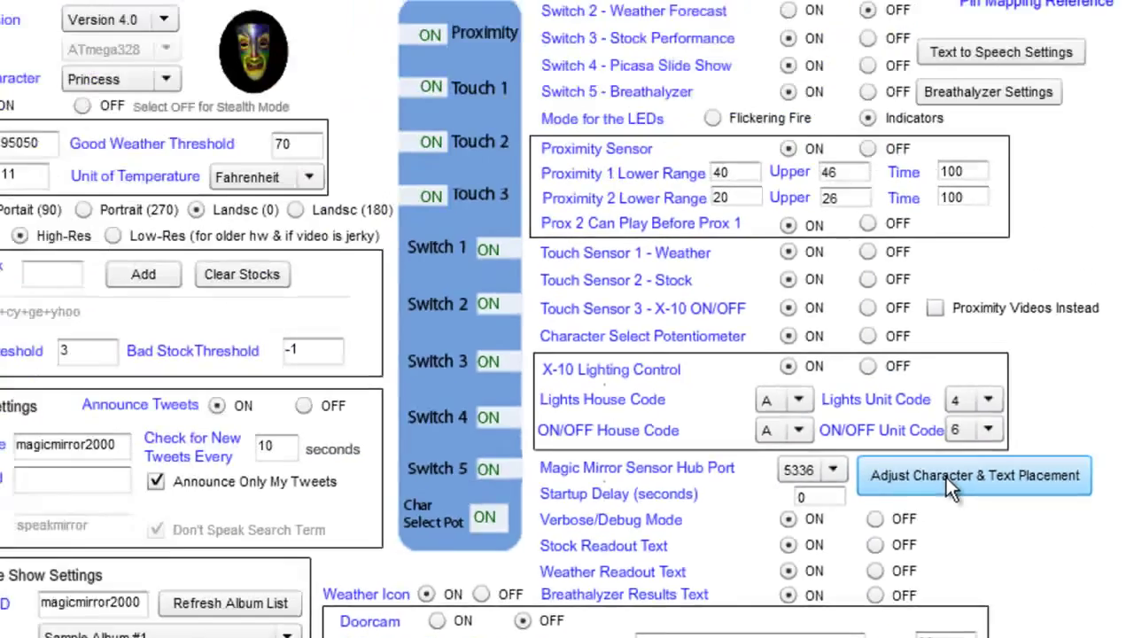
click(795, 232)
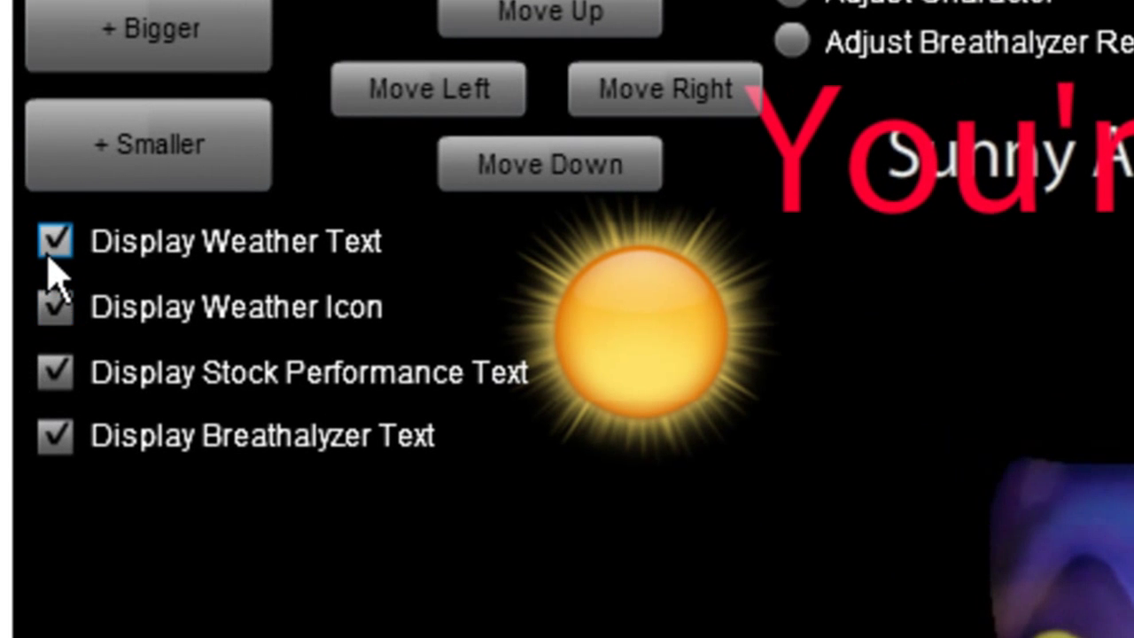
- Turn off Display Weather Text and Weather Icon, and drag 'You're Drunk!' to the top centre
click(25, 150)
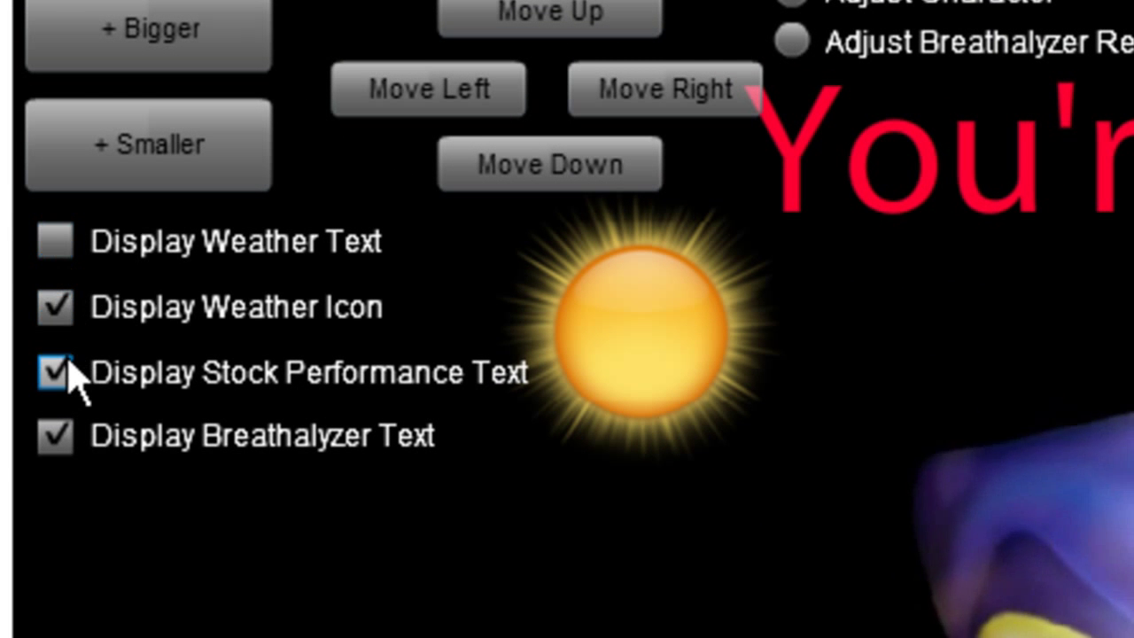
click(62, 312)
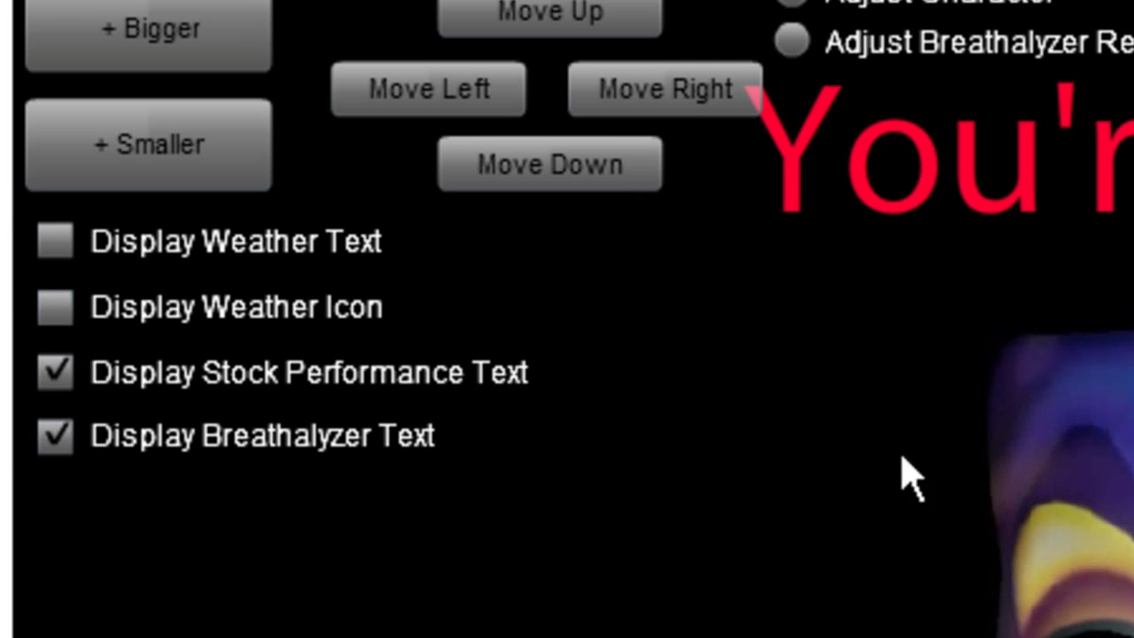
click(55, 306)
click(44, 249)
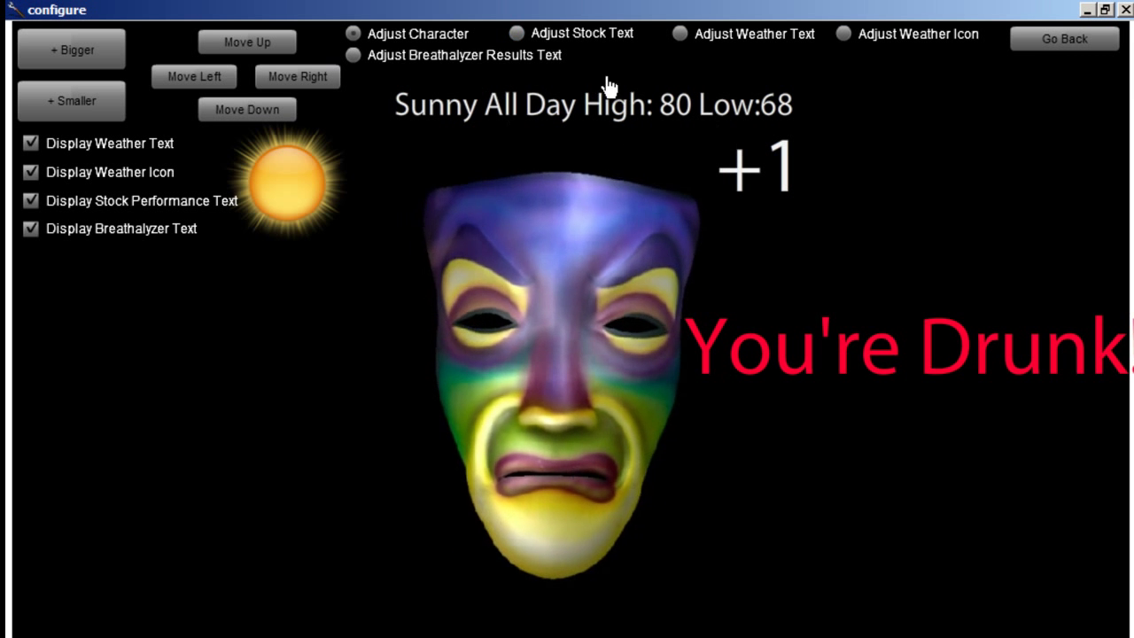
click(31, 172)
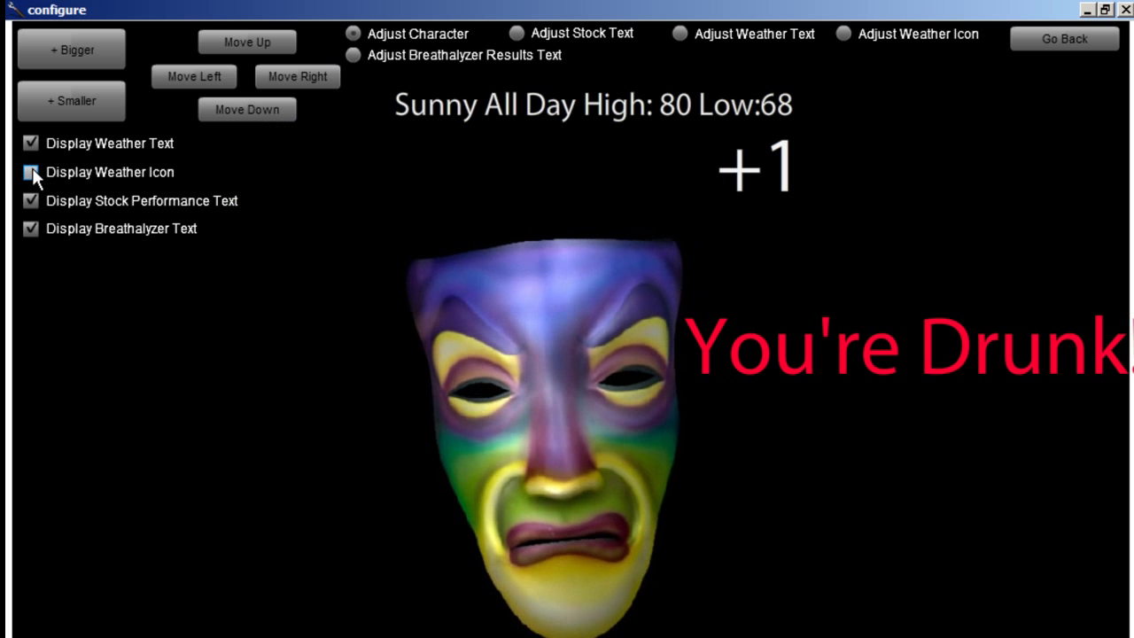
click(30, 143)
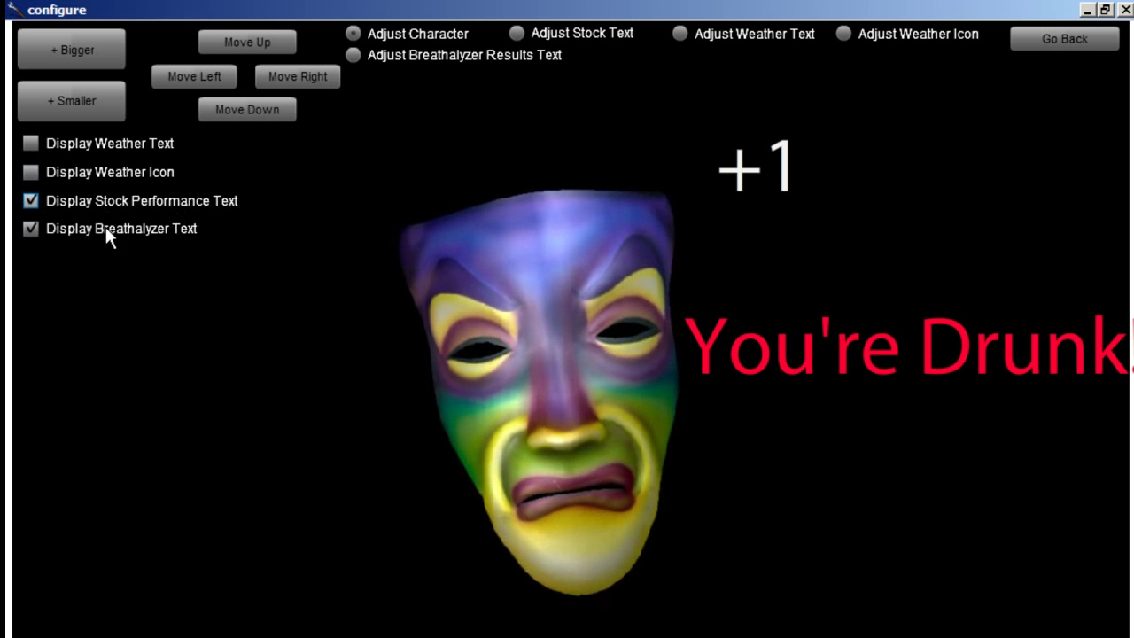
drag(859, 354, 550, 145)
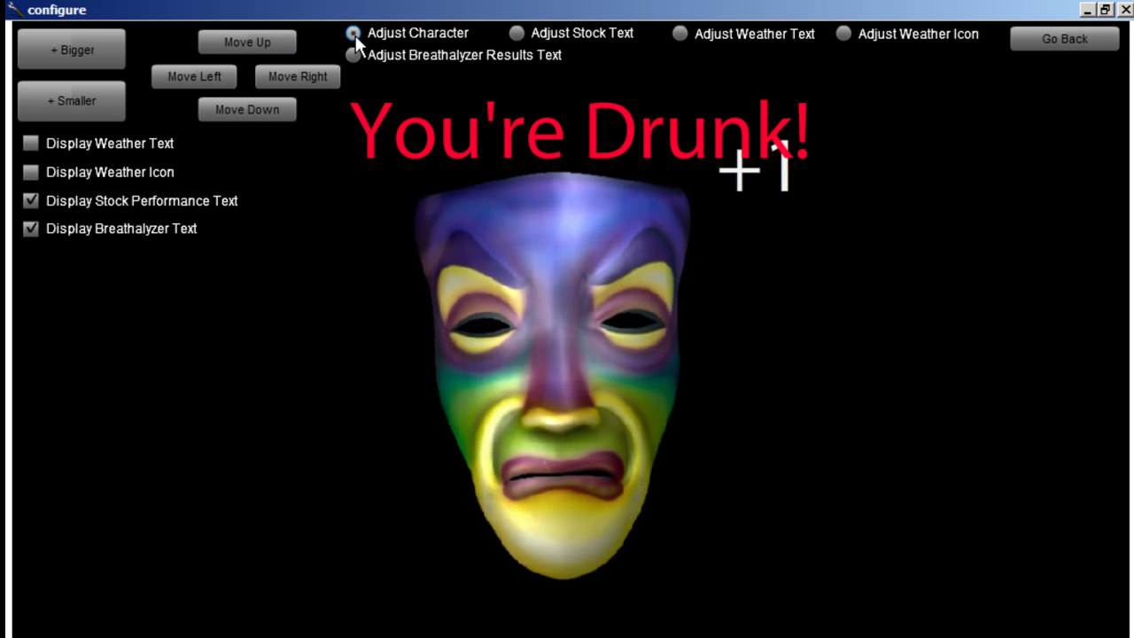
- Nudge the mask character down, left and right, shrink it twice, then enlarge it twice
click(217, 116)
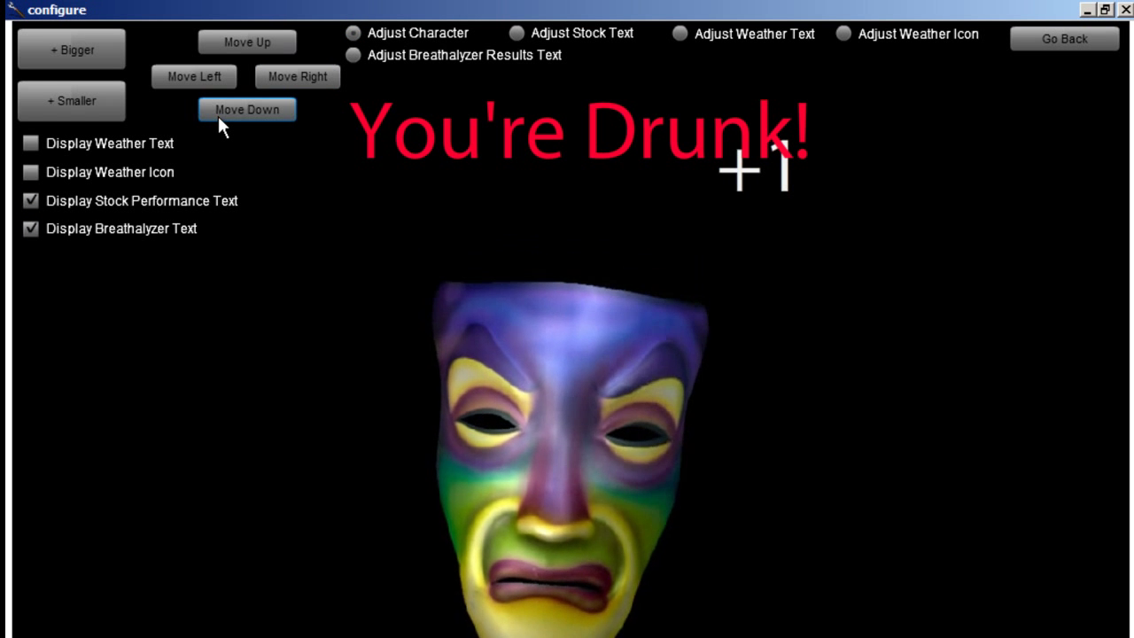
click(204, 77)
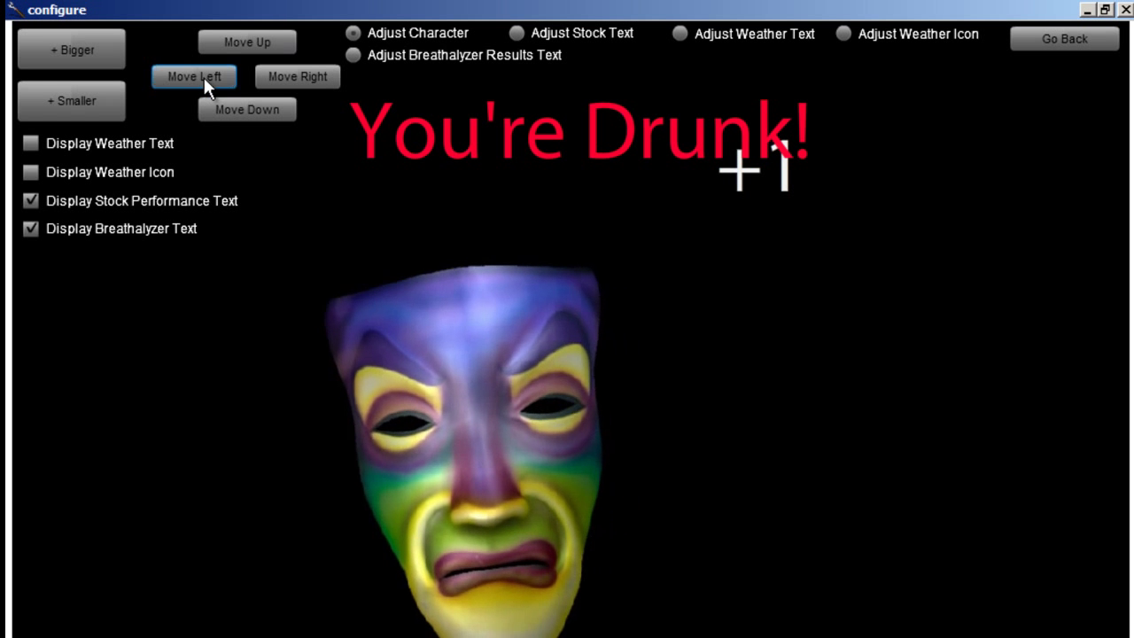
click(304, 74)
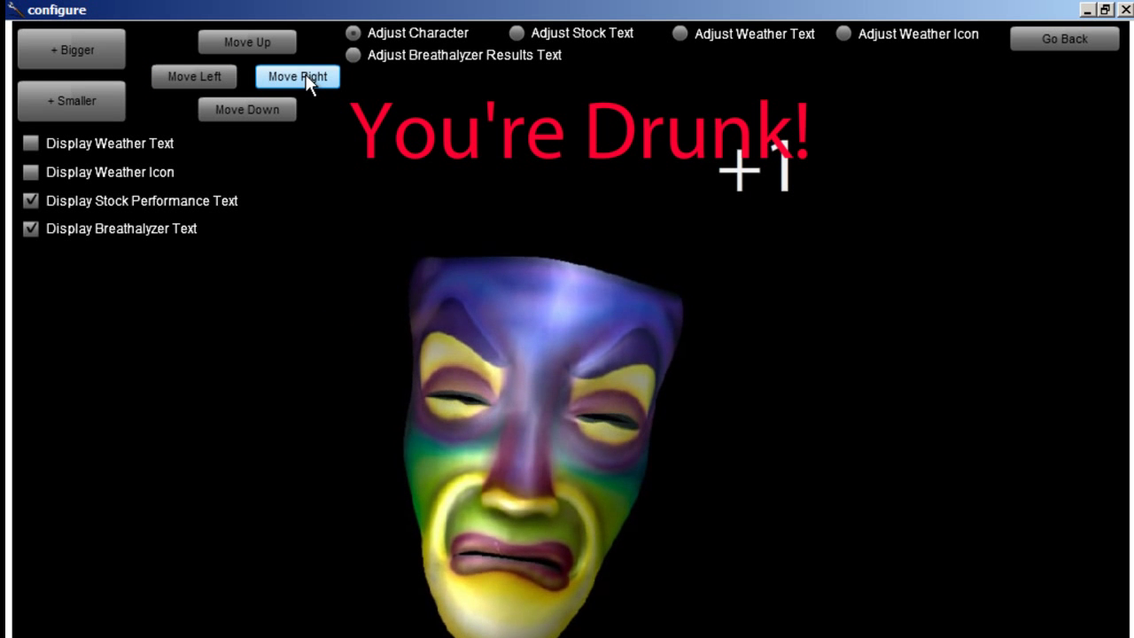
click(53, 96)
click(92, 95)
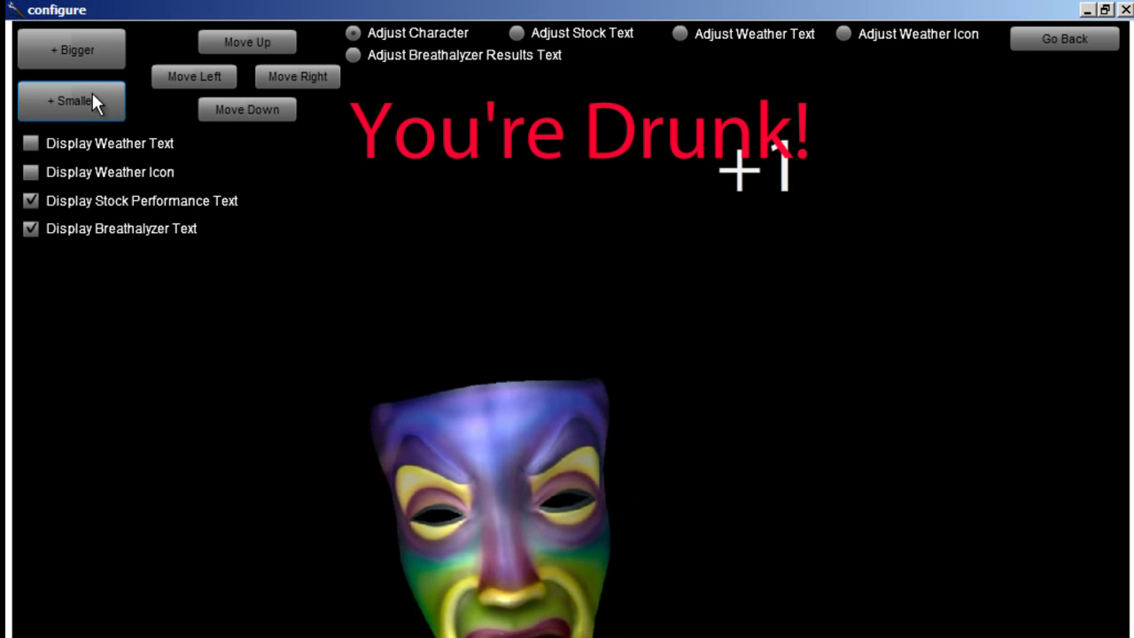
click(93, 53)
click(93, 53)
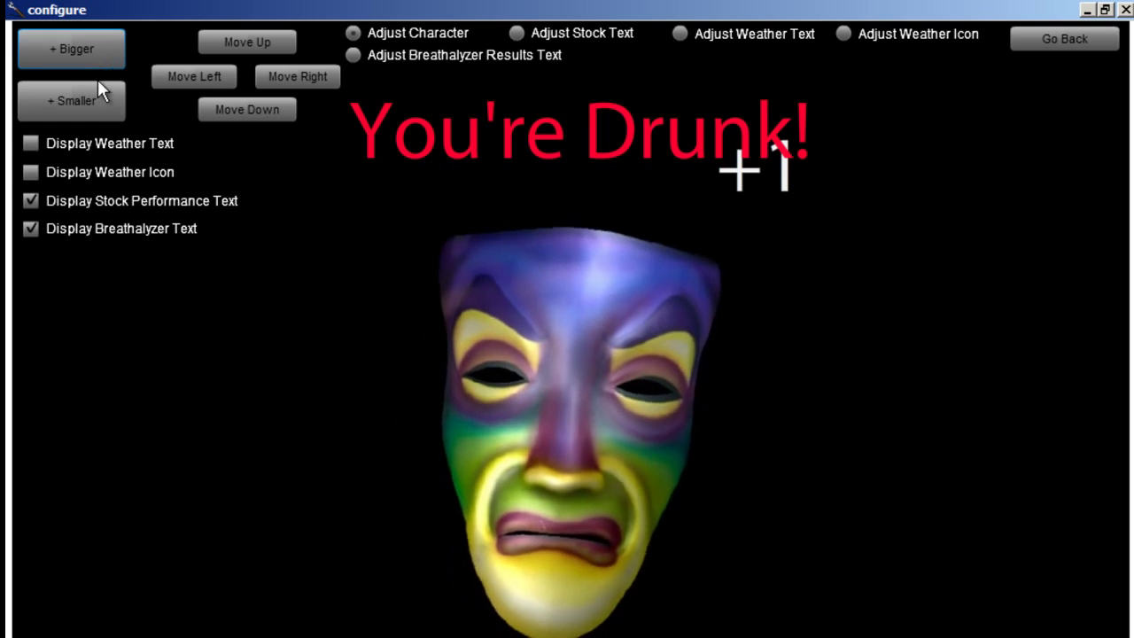
- Change the doorcam IP camera address to tablerockmotel.dyndns.org with port 443
click(1037, 41)
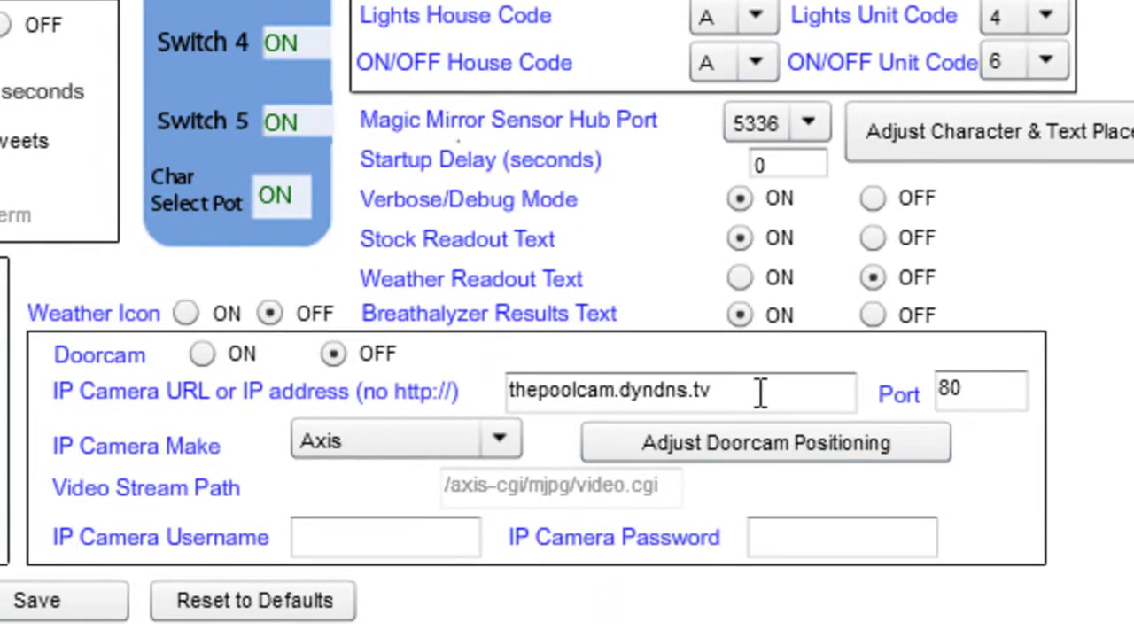
drag(761, 391, 170, 367)
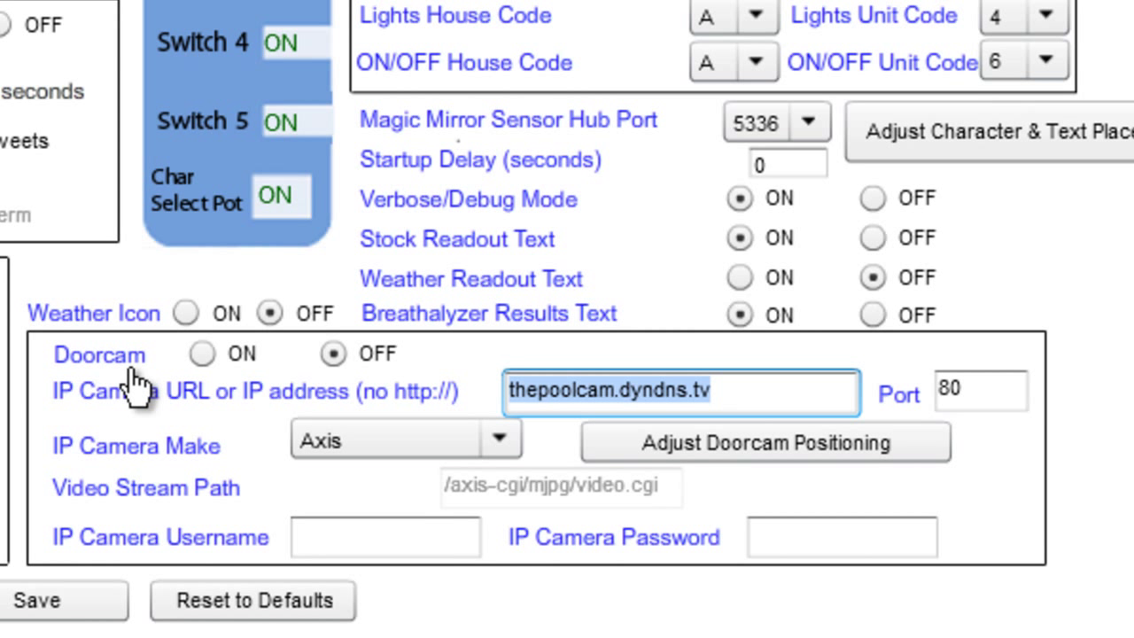
text(tablerockmo)
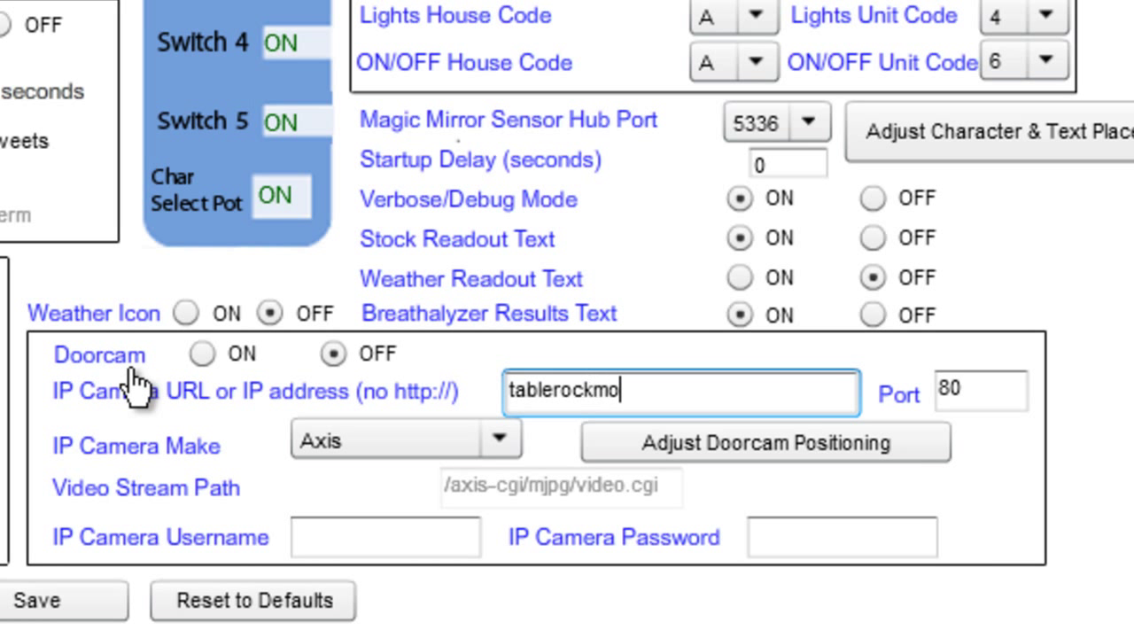
text(tel.dyndns.org)
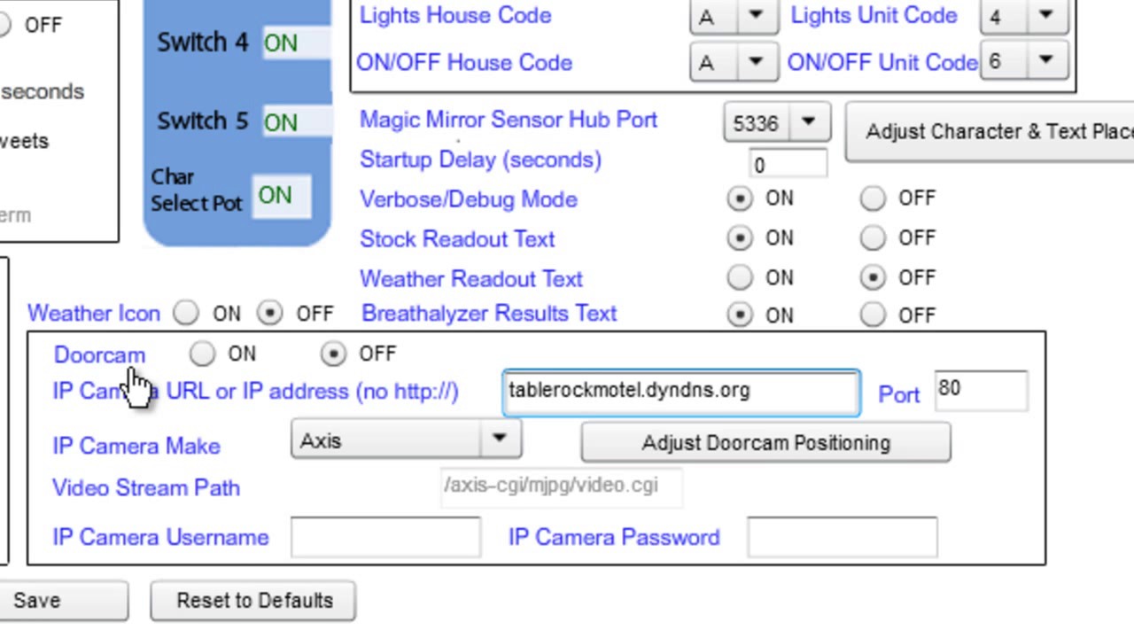
click(941, 390)
text(443)
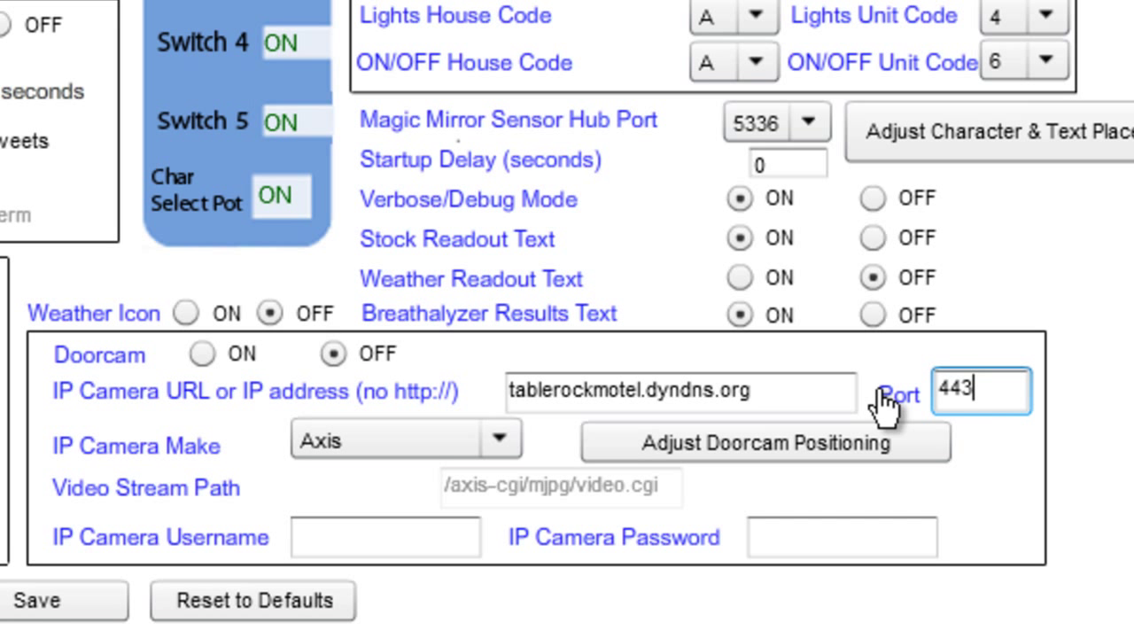
- Set the IP camera make to Panasonic
click(377, 448)
drag(509, 288, 489, 326)
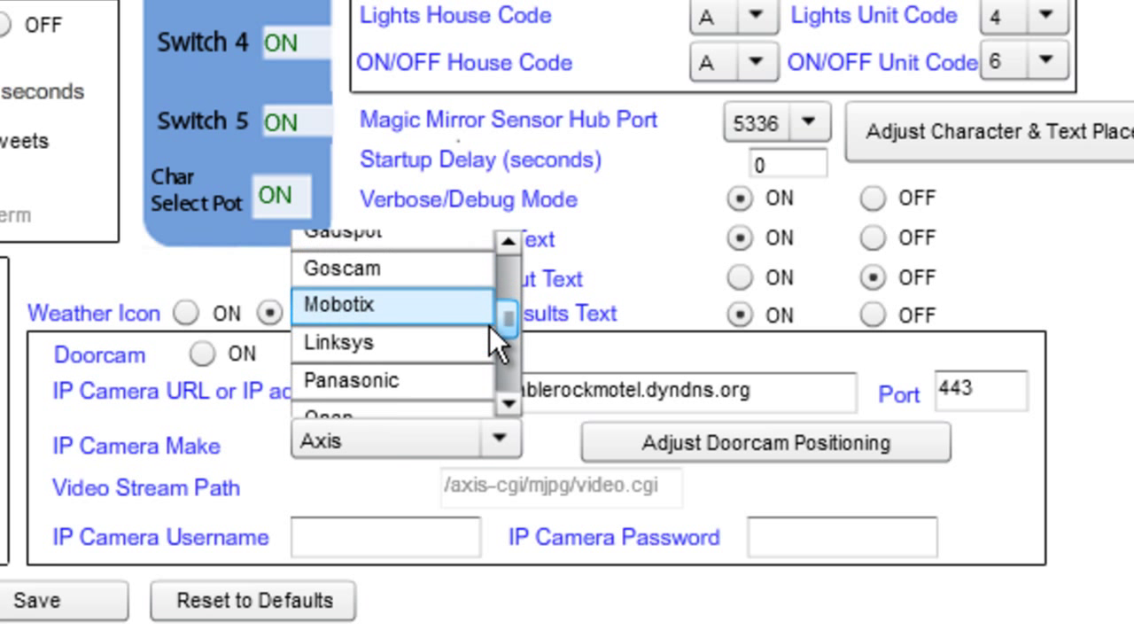
click(466, 371)
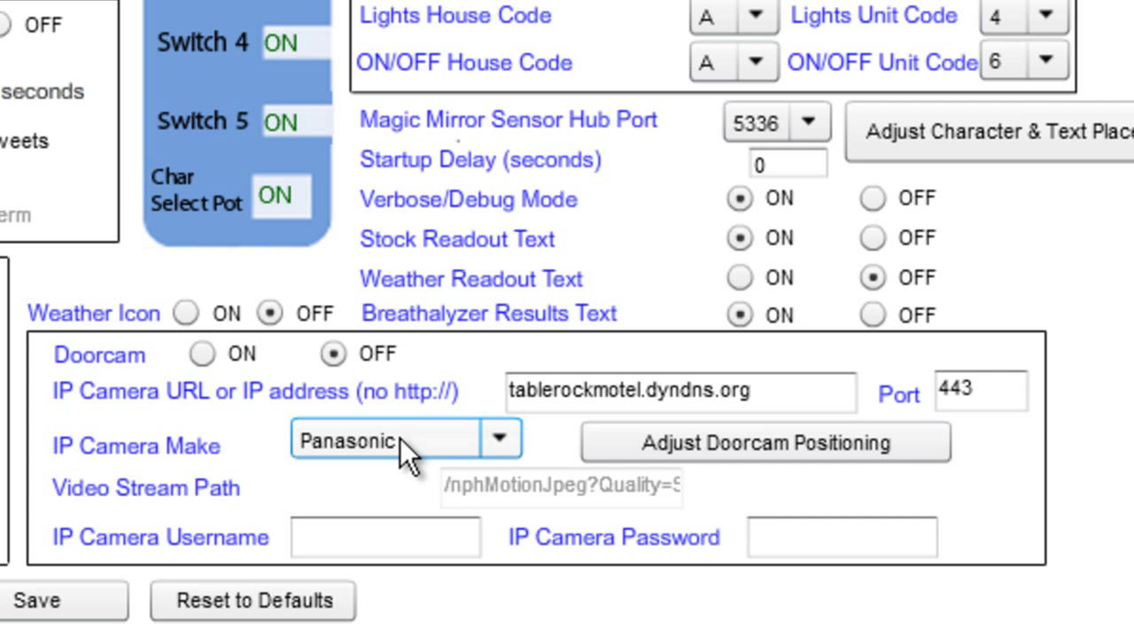
click(728, 441)
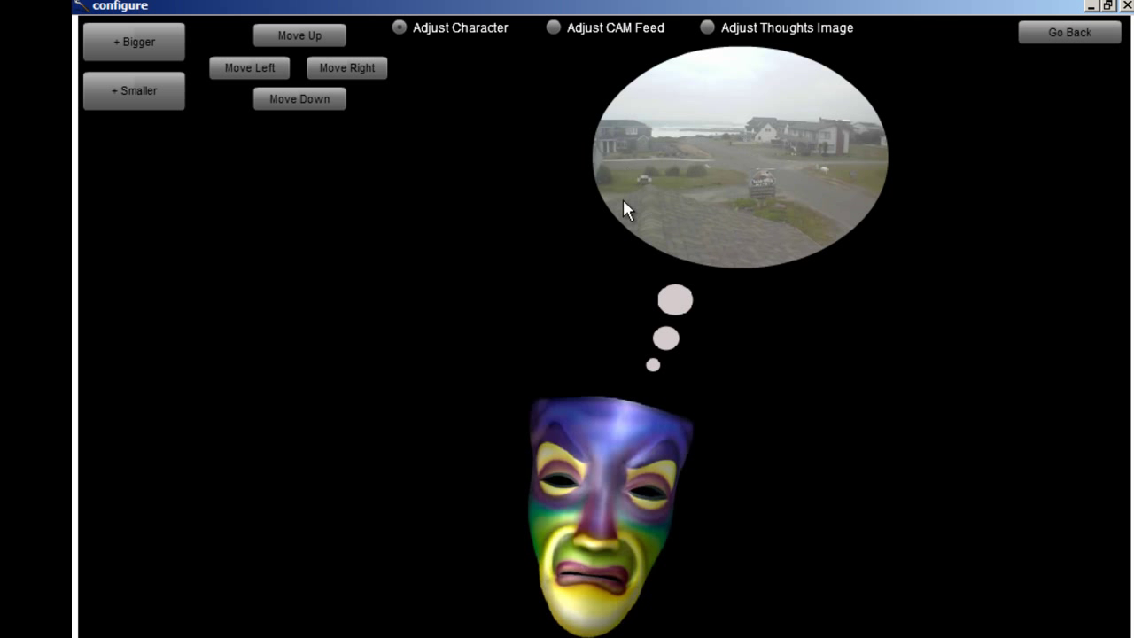
click(1053, 32)
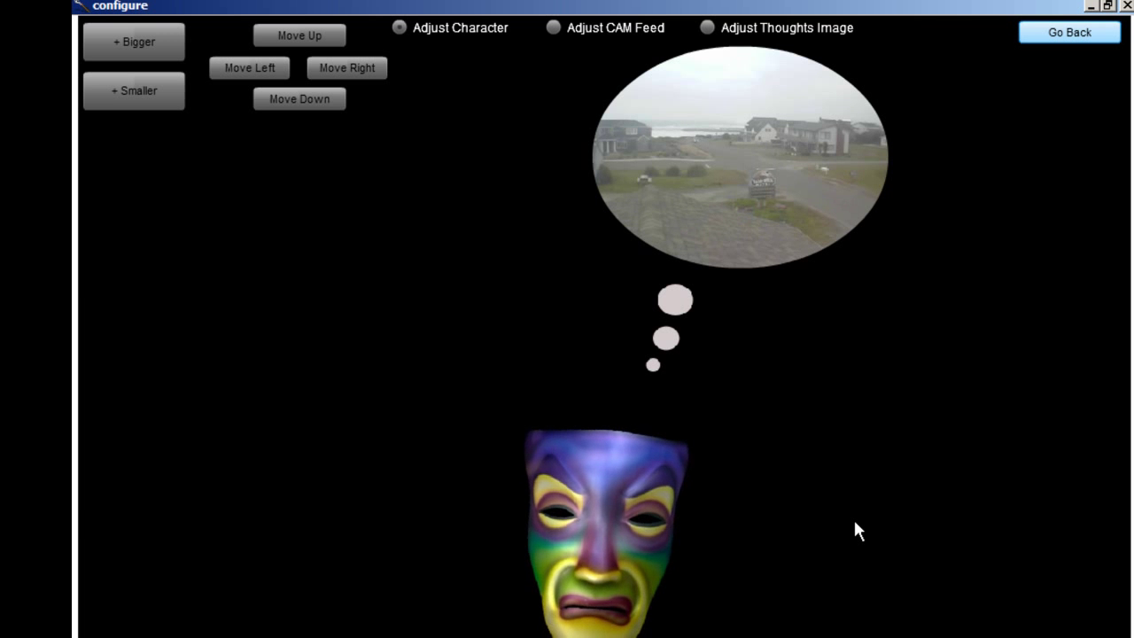